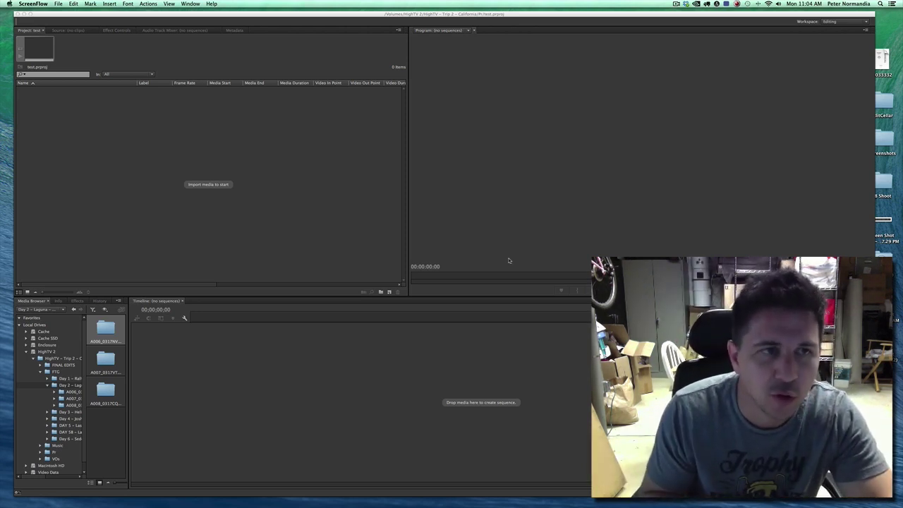
- Check the Day 2 footage folder in Finder's HighTV 2 window, then return to Premiere Pro's File menu
{"action": "left_click", "coordinate": [270, 164]}
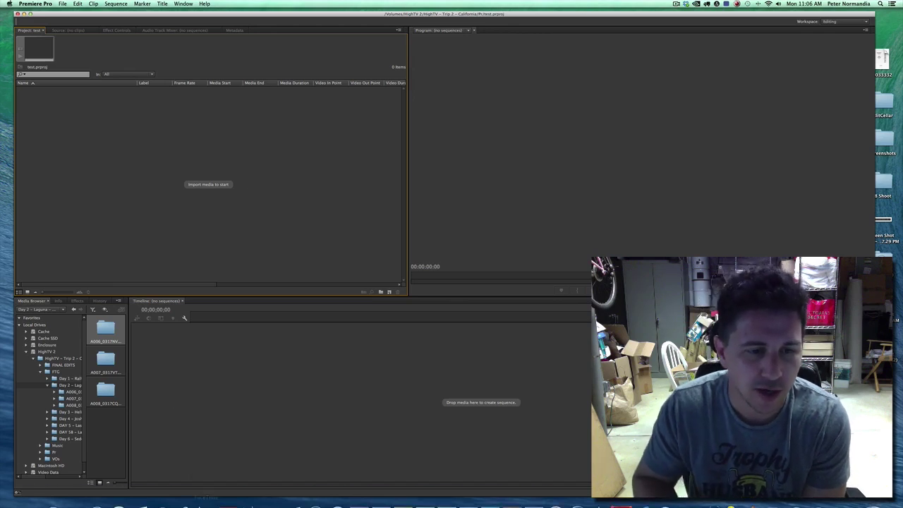
{"action": "mouse_move", "coordinate": [96, 502]}
{"action": "left_click", "coordinate": [29, 493]}
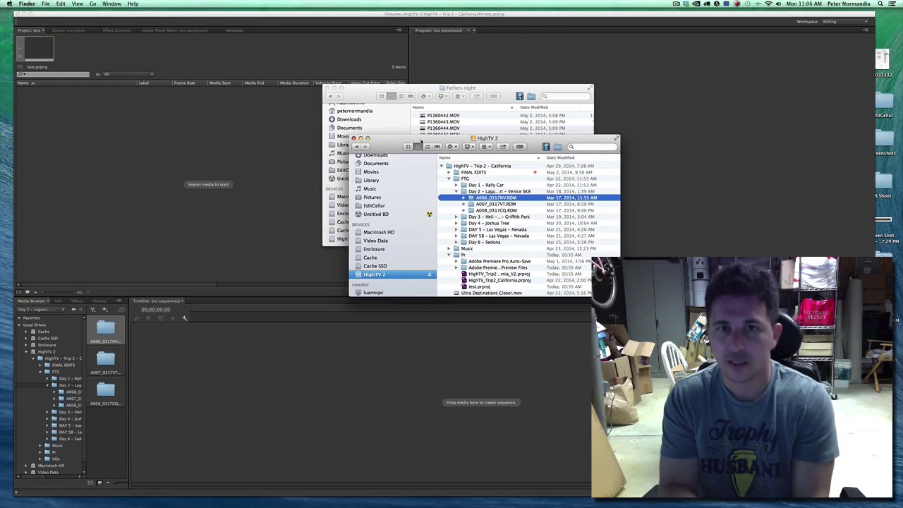
{"action": "left_click_drag", "start_coordinate": [390, 147], "coordinate": [392, 169]}
{"action": "left_click", "coordinate": [486, 213]}
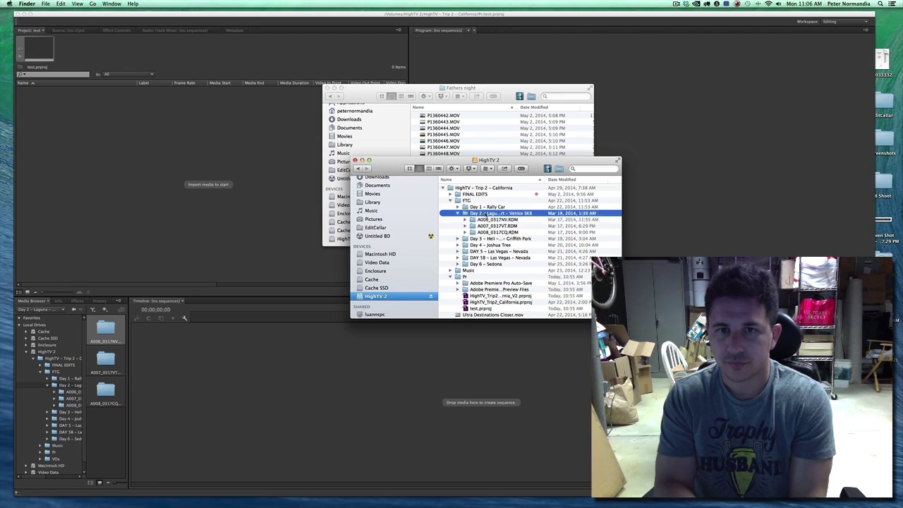
{"action": "left_click", "coordinate": [50, 17]}
{"action": "left_click", "coordinate": [62, 4]}
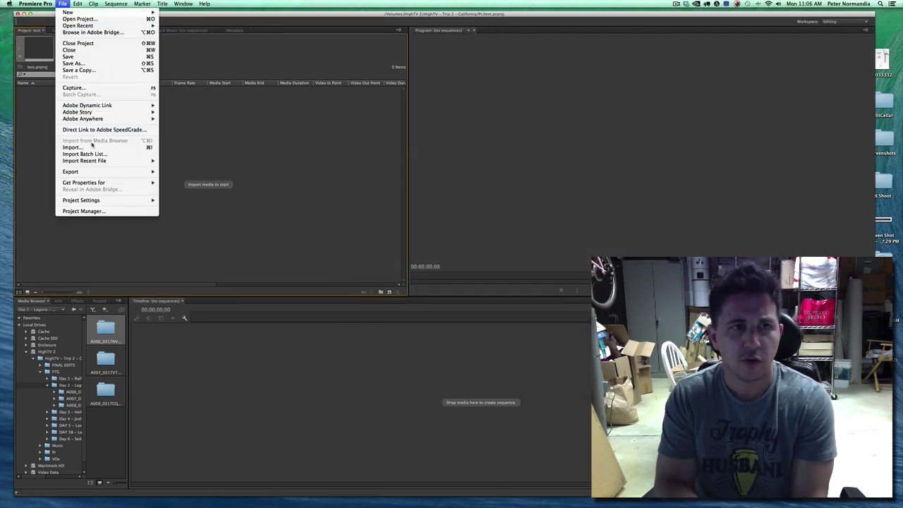
- In the Import dialog, browse to HighTV 2 > FTG > Day 2 – Laguna – Newport – Venice SK8
{"action": "left_click", "coordinate": [92, 149]}
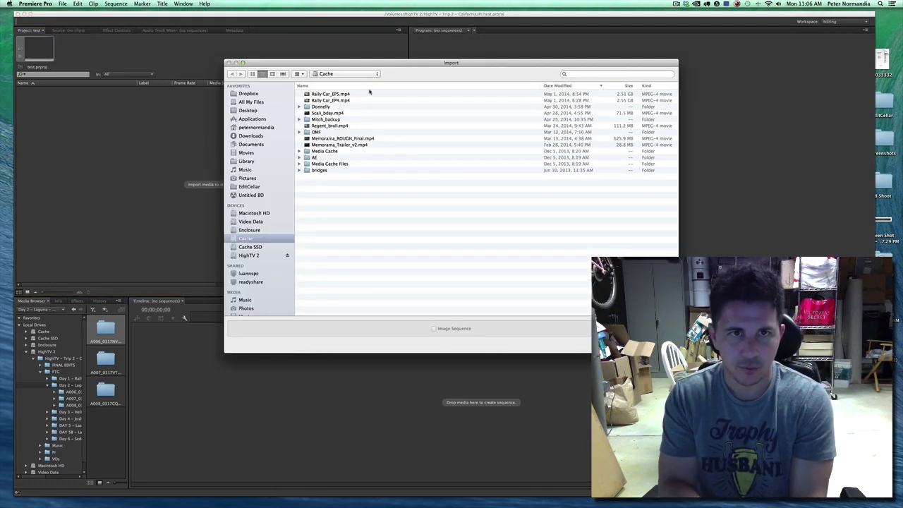
{"action": "left_click", "coordinate": [344, 75]}
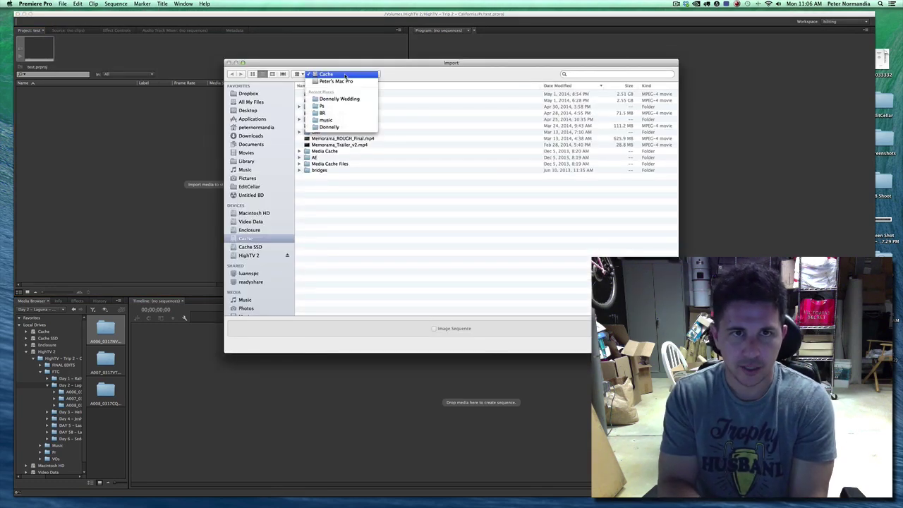
{"action": "left_click", "coordinate": [402, 137]}
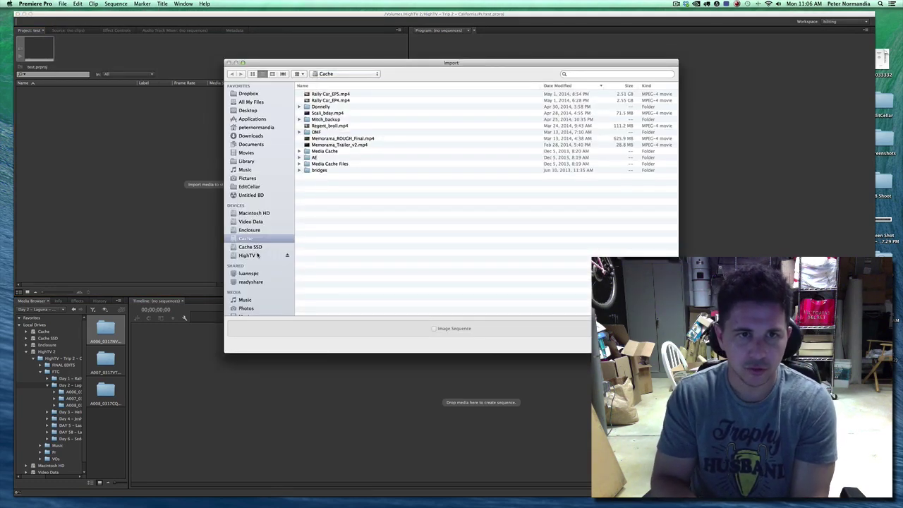
{"action": "left_click", "coordinate": [248, 255]}
{"action": "left_click", "coordinate": [304, 95]}
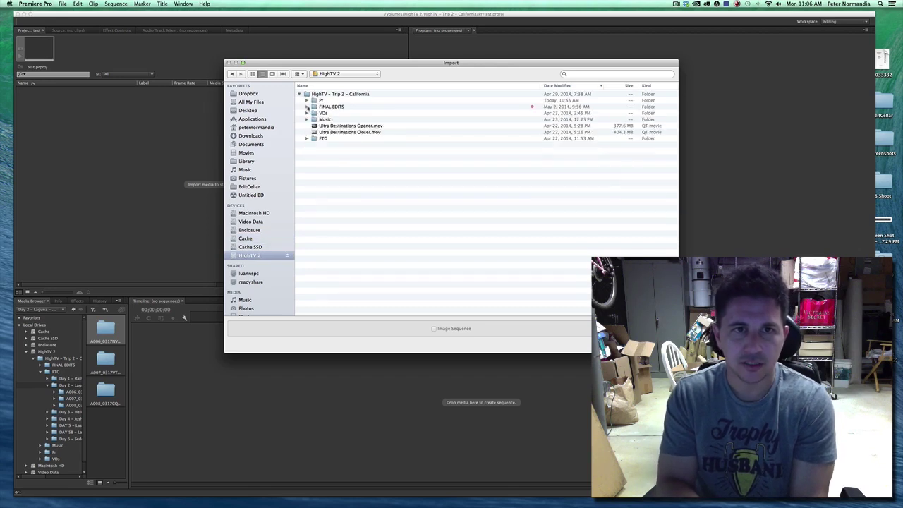
{"action": "double_click", "coordinate": [321, 138]}
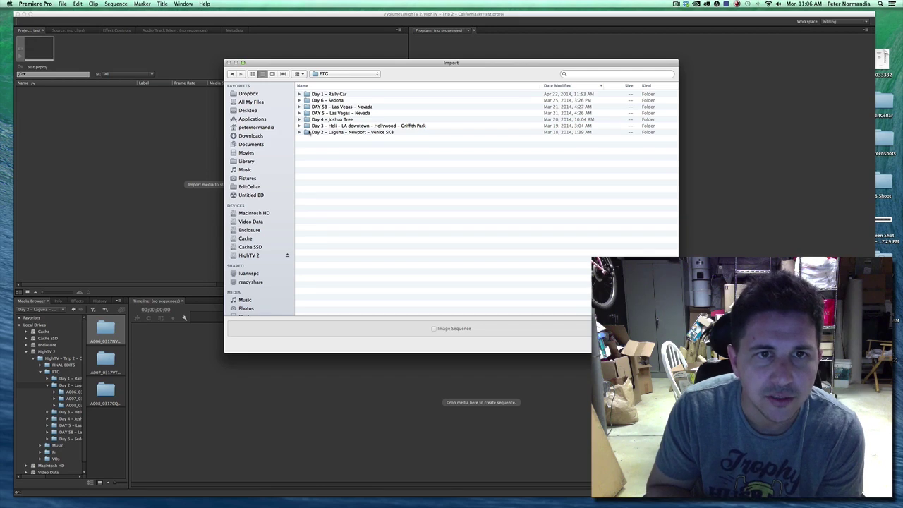
{"action": "double_click", "coordinate": [313, 132]}
- Import the three RDM folders A006_0317NV, A007_0317VT and A008_0317CQ
{"action": "left_click", "coordinate": [312, 94]}
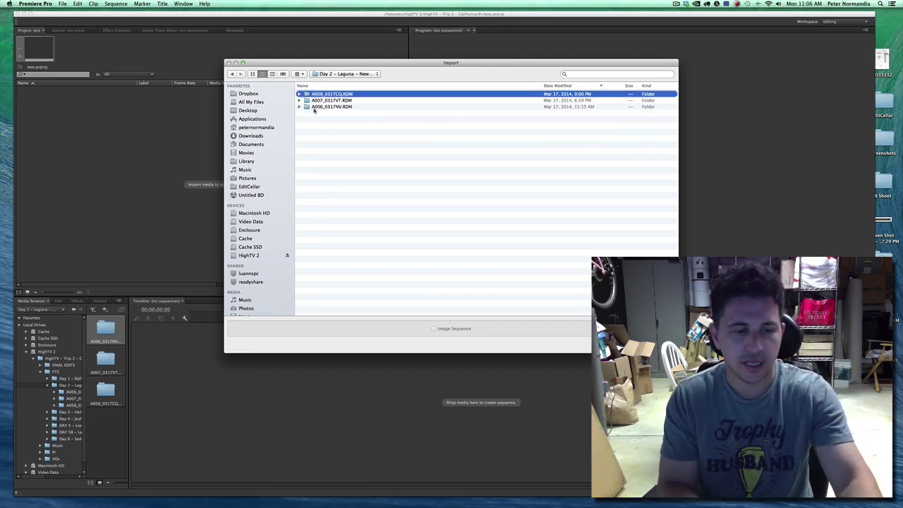
{"action": "left_click", "coordinate": [315, 108], "text": "shift"}
{"action": "key", "text": "Return"}
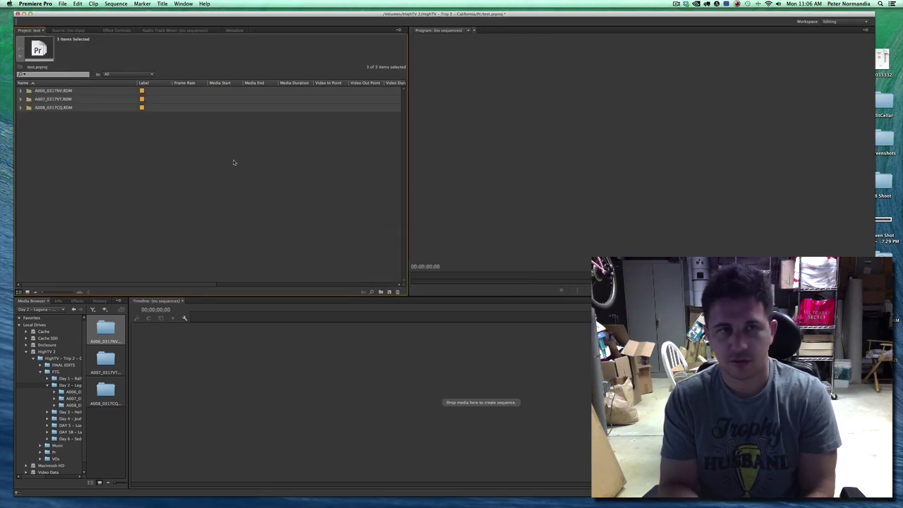
- Expand A006_0317NV.RDM and its C001 folder, and select clip A006_C001_0317GU_001.R3D
{"action": "left_click", "coordinate": [141, 153]}
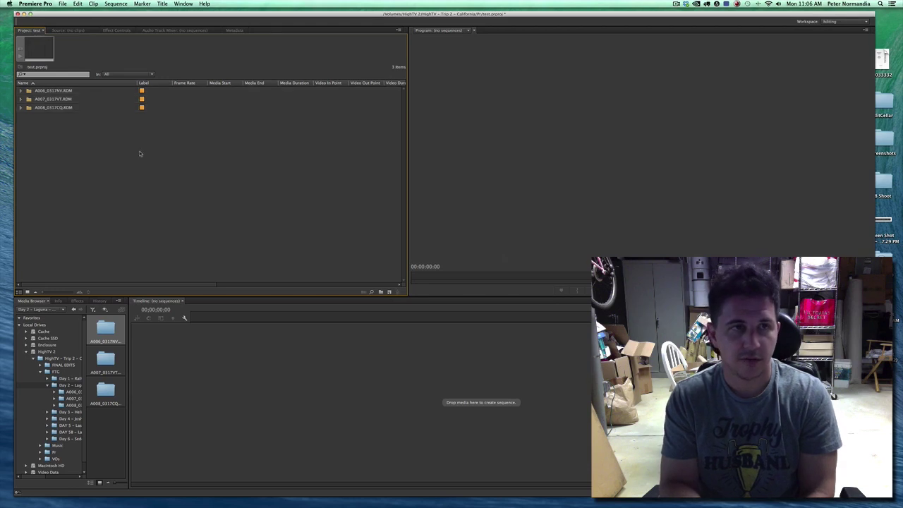
{"action": "left_click", "coordinate": [21, 91]}
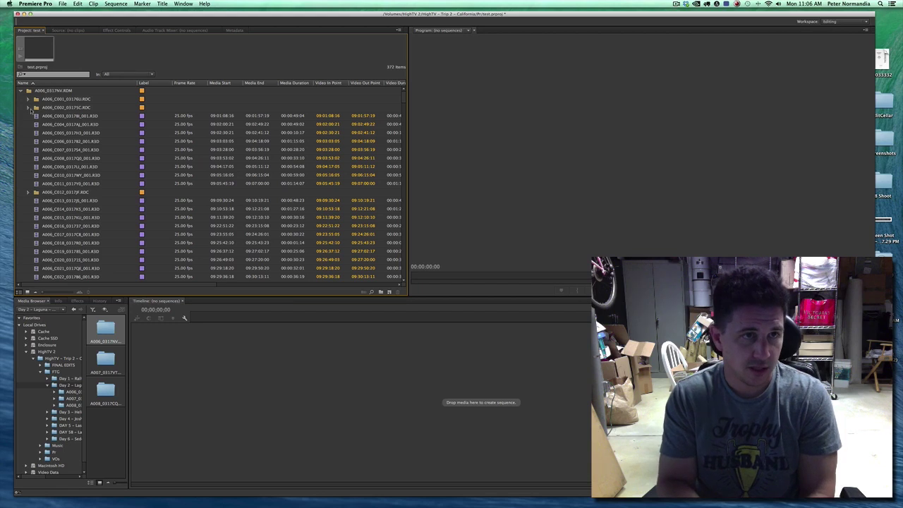
{"action": "left_click", "coordinate": [28, 99]}
{"action": "left_click", "coordinate": [78, 107]}
{"action": "left_click", "coordinate": [76, 116]}
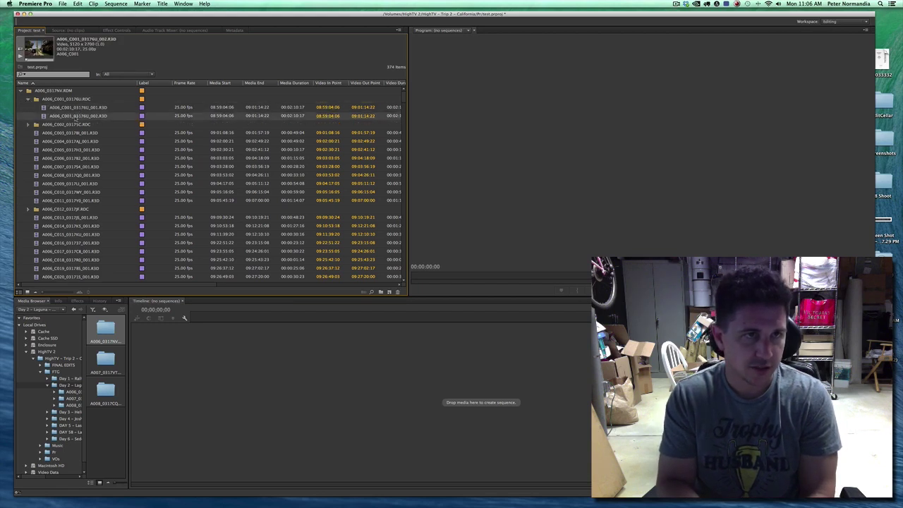
{"action": "left_click", "coordinate": [74, 108]}
{"action": "key", "text": "Down"}
{"action": "key", "text": "Up"}
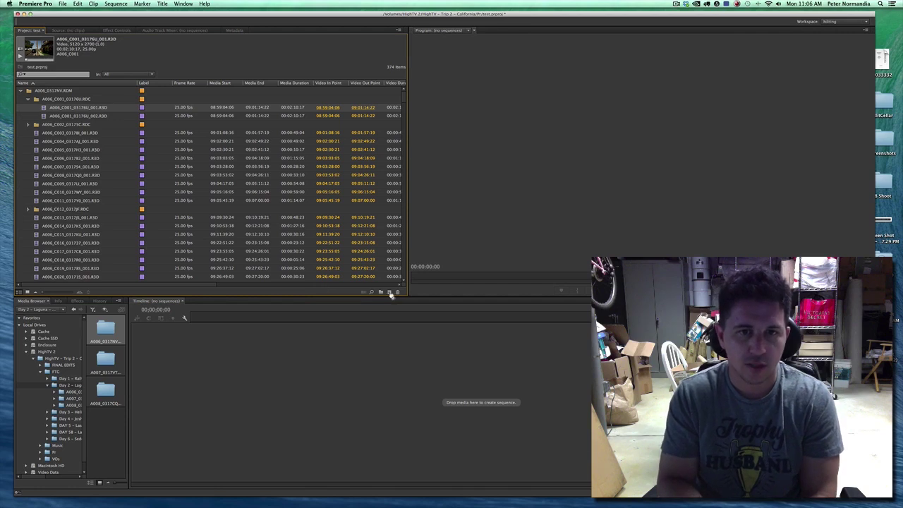
- Test a sequence from clip _001 with clip _002 on V2, then undo the sequence
{"action": "left_click_drag", "start_coordinate": [391, 295], "coordinate": [389, 292]}
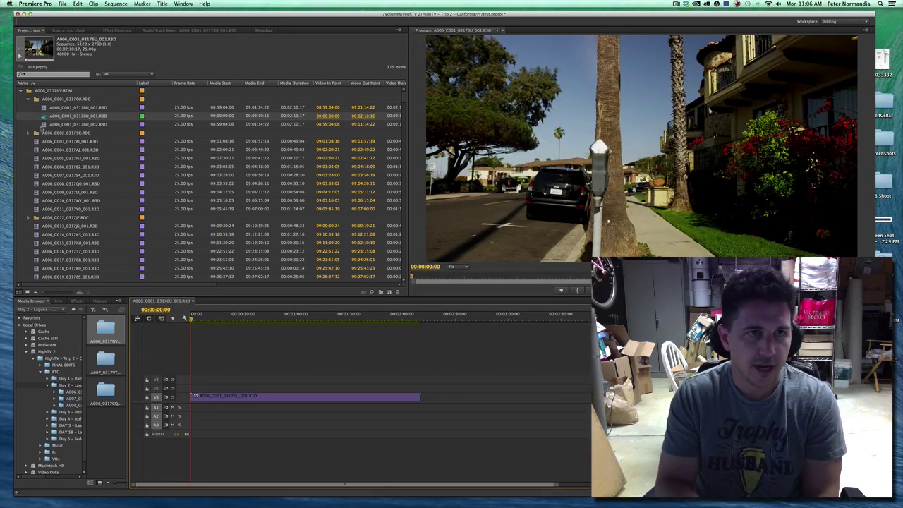
{"action": "left_click", "coordinate": [42, 125]}
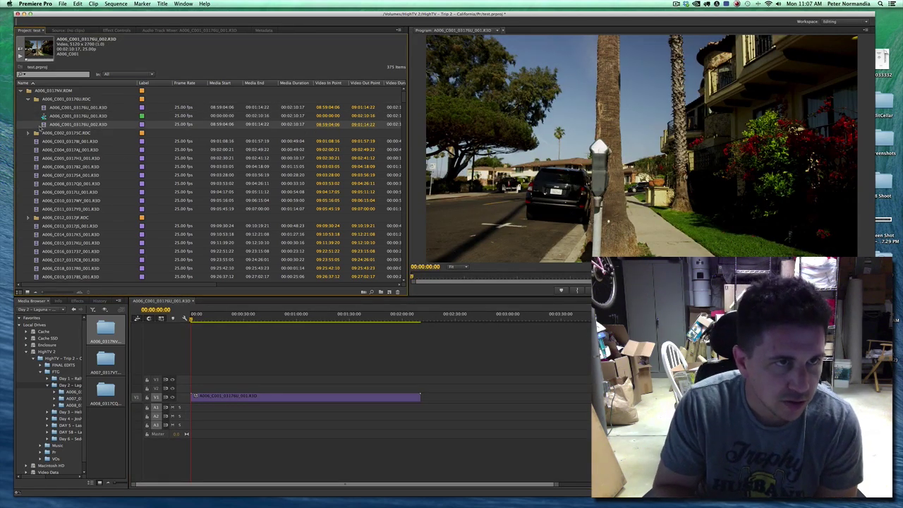
{"action": "left_click_drag", "start_coordinate": [43, 124], "coordinate": [189, 393]}
{"action": "left_click", "coordinate": [331, 315]}
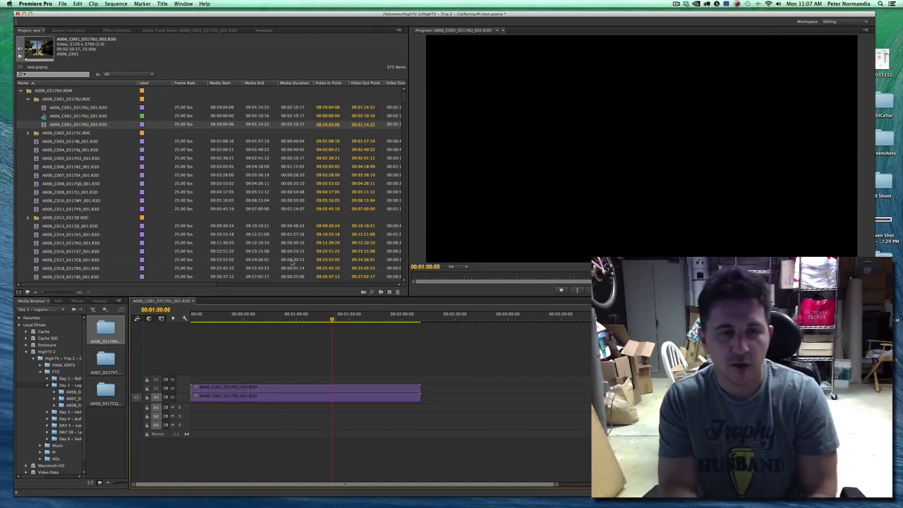
{"action": "left_click", "coordinate": [172, 389]}
{"action": "left_click", "coordinate": [172, 389]}
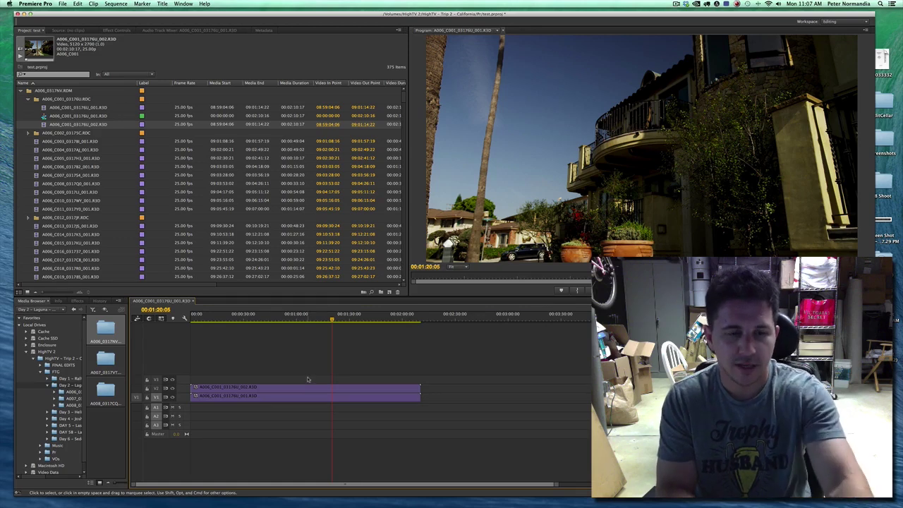
{"action": "key", "text": "super+z"}
{"action": "key", "text": "super+z"}
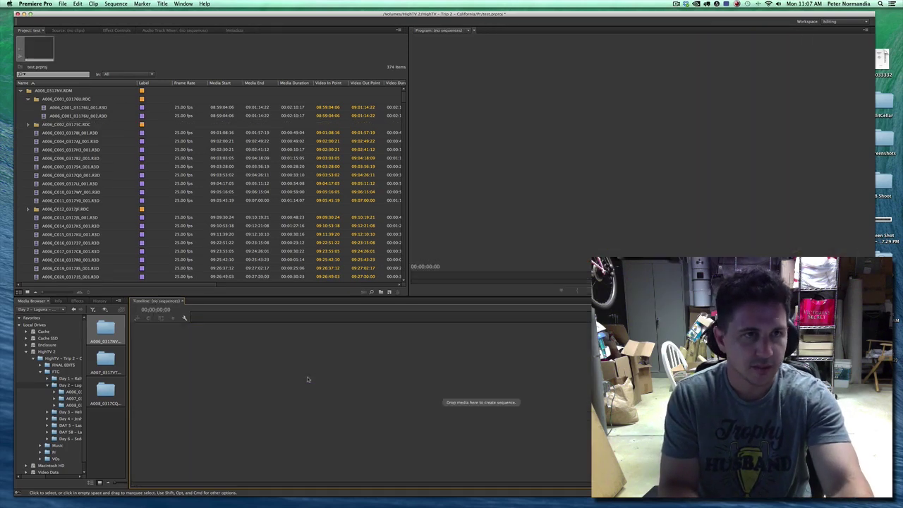
- Undo the import, then drag the Day 2 folder from Finder into the Project panel as a bin
{"action": "key", "text": "super+z"}
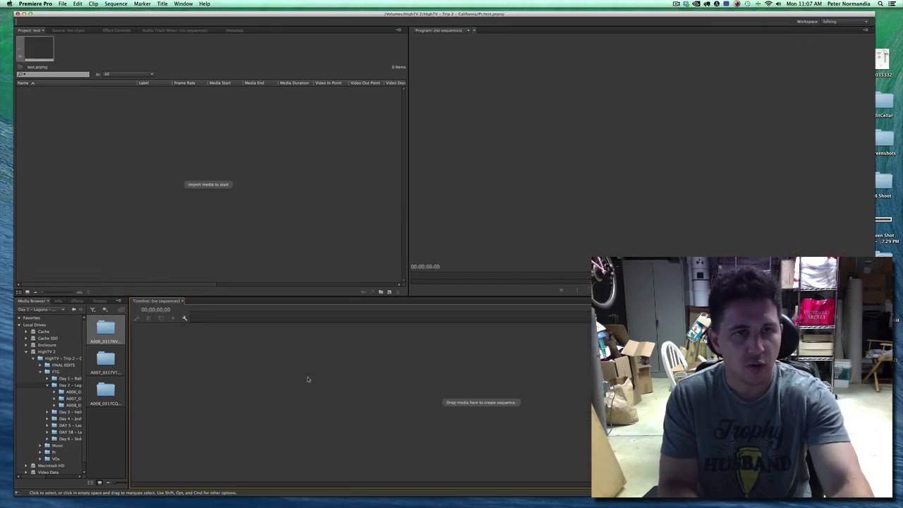
{"action": "left_click", "coordinate": [32, 491]}
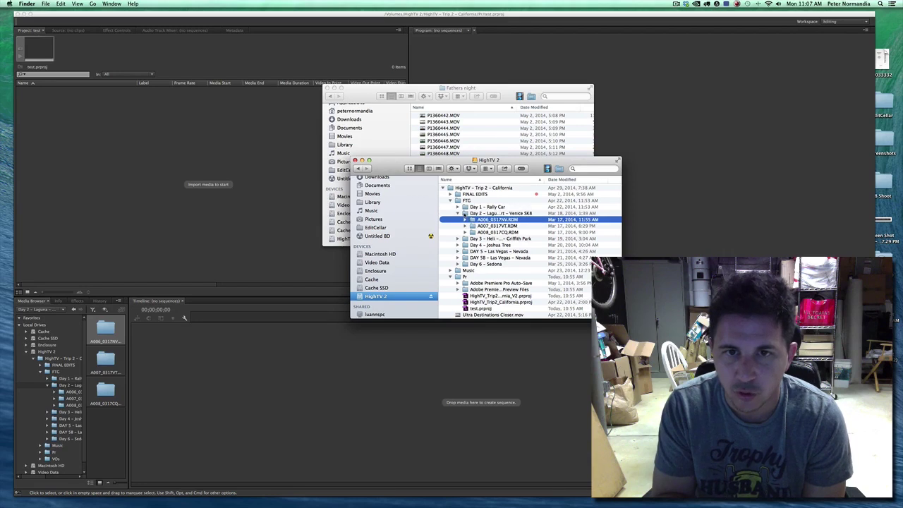
{"action": "left_click_drag", "start_coordinate": [468, 214], "coordinate": [86, 163]}
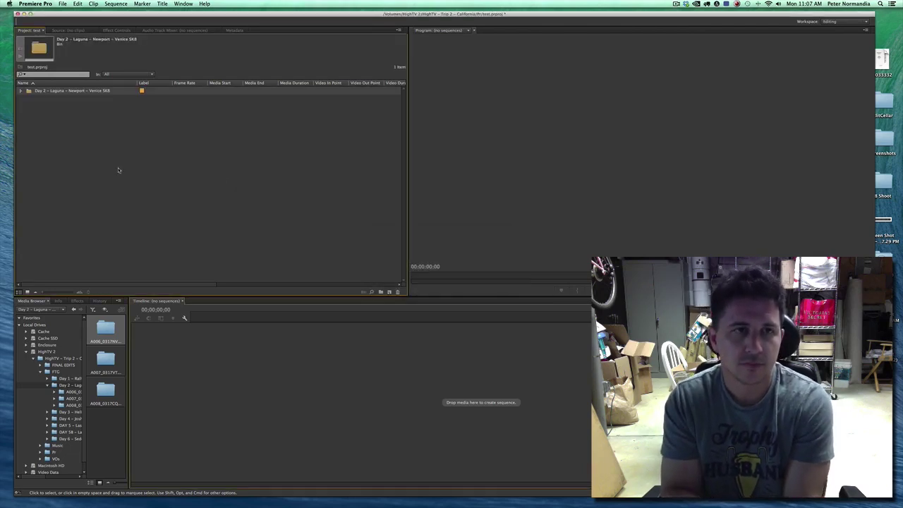
- Delete clip A006_C012_0317JF_002.R3D and its A006_C012_0317JF.RDC folder from the Day 2 bin
{"action": "left_click", "coordinate": [21, 90]}
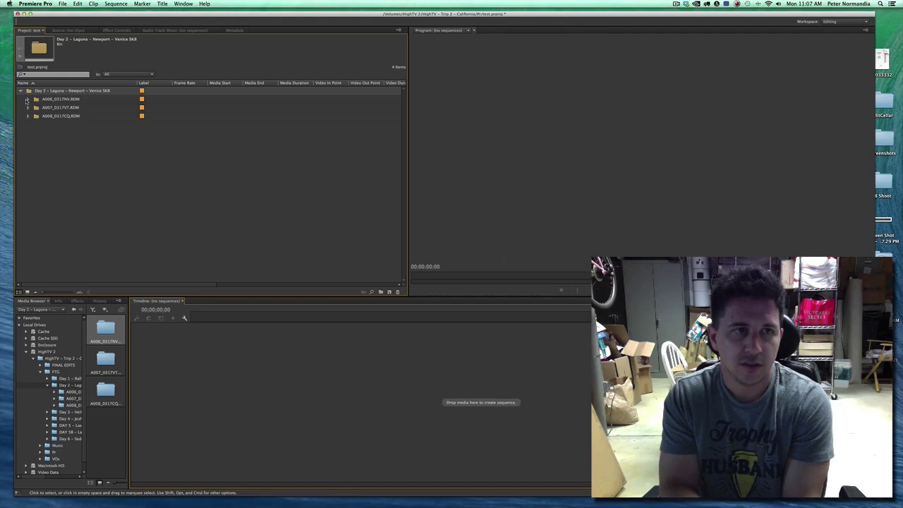
{"action": "left_click", "coordinate": [26, 100]}
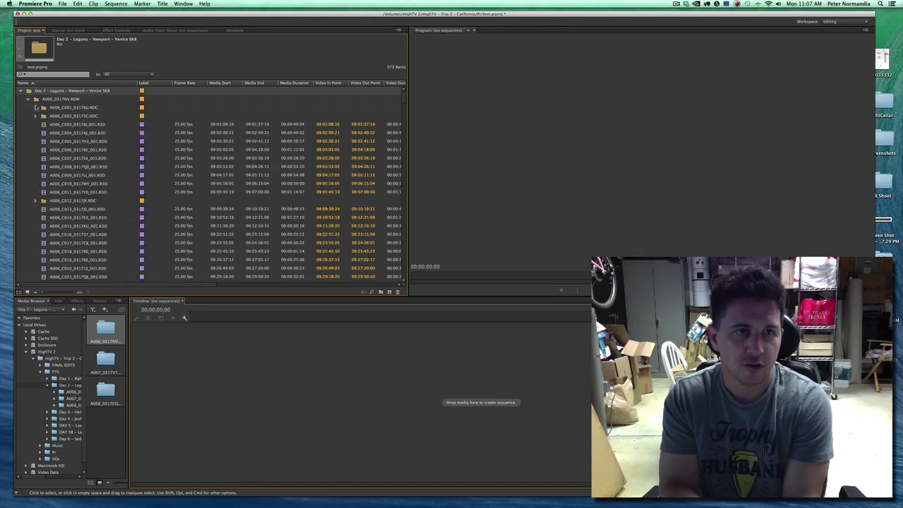
{"action": "left_click", "coordinate": [35, 107]}
{"action": "left_click", "coordinate": [35, 107]}
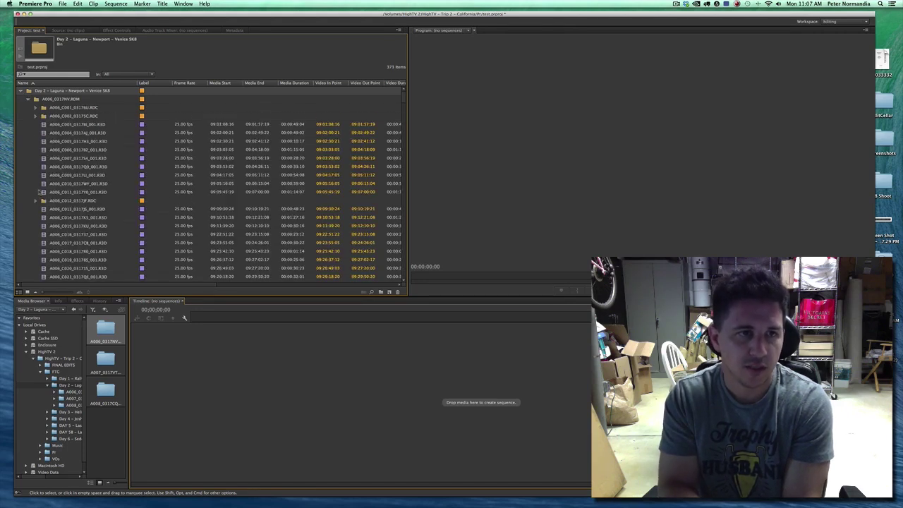
{"action": "left_click", "coordinate": [42, 202]}
{"action": "left_click", "coordinate": [36, 201]}
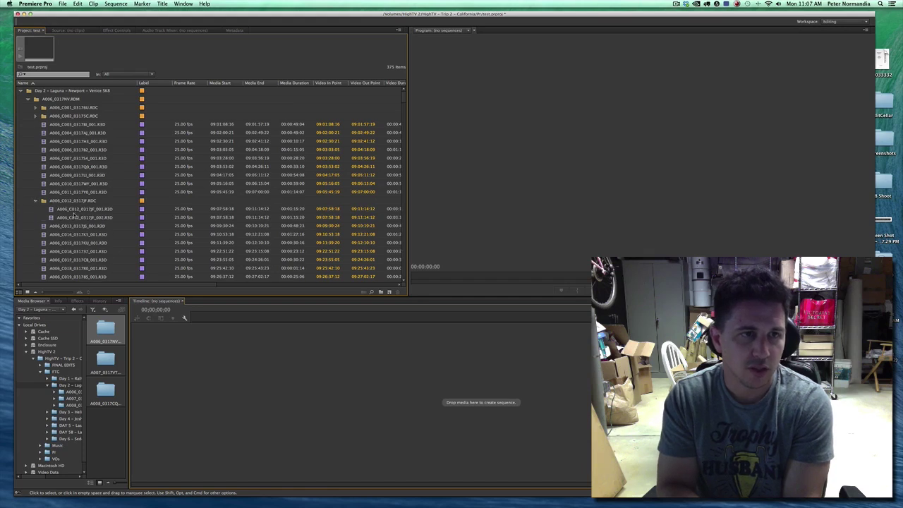
{"action": "left_click", "coordinate": [75, 218]}
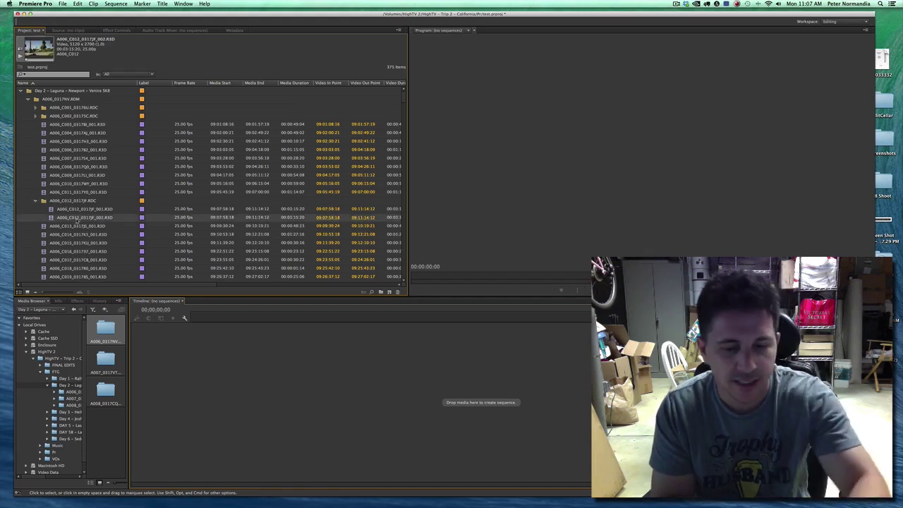
{"action": "key", "text": "BackSpace"}
{"action": "left_click", "coordinate": [65, 210]}
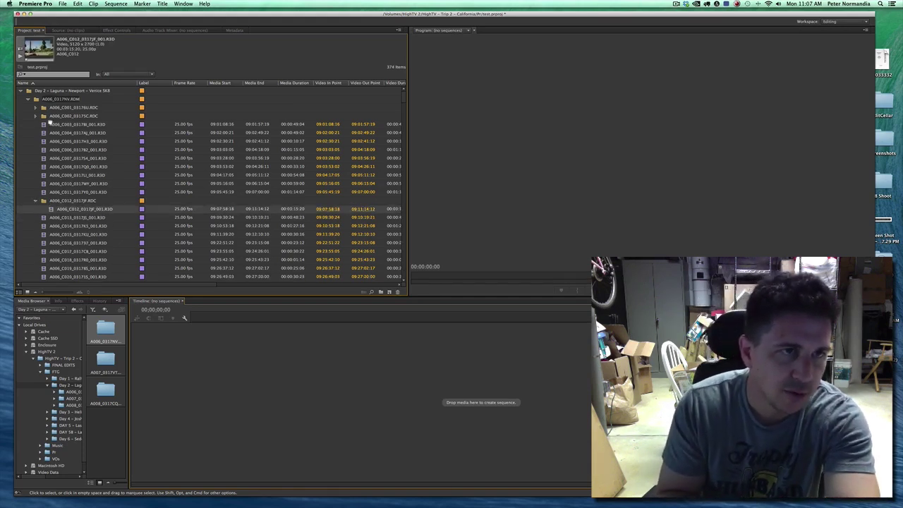
{"action": "left_click", "coordinate": [68, 202]}
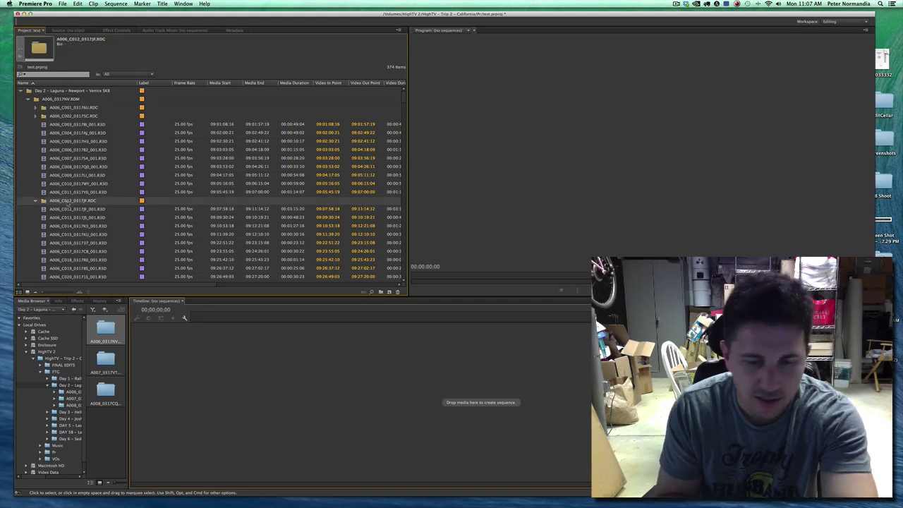
{"action": "key", "text": "BackSpace"}
- Select all clips and bins in the Project panel and delete them
{"action": "left_click", "coordinate": [46, 125]}
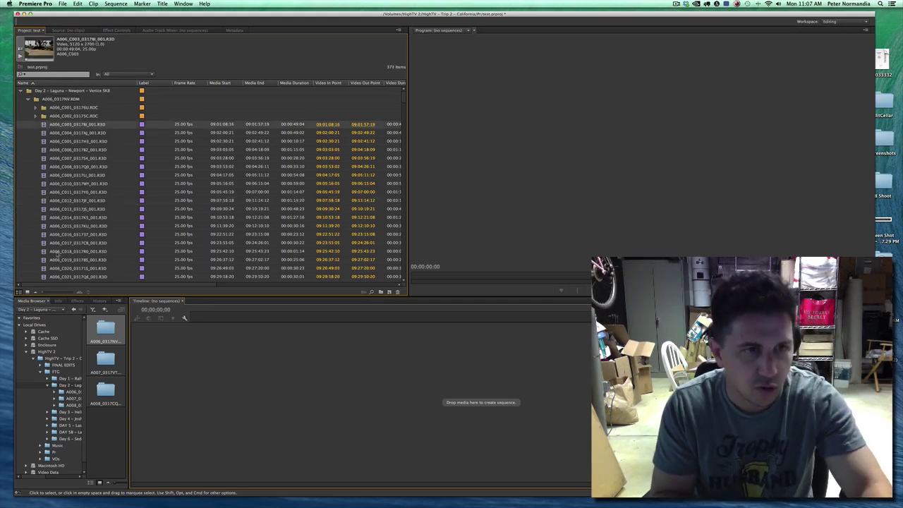
{"action": "left_click", "coordinate": [51, 277], "text": "shift"}
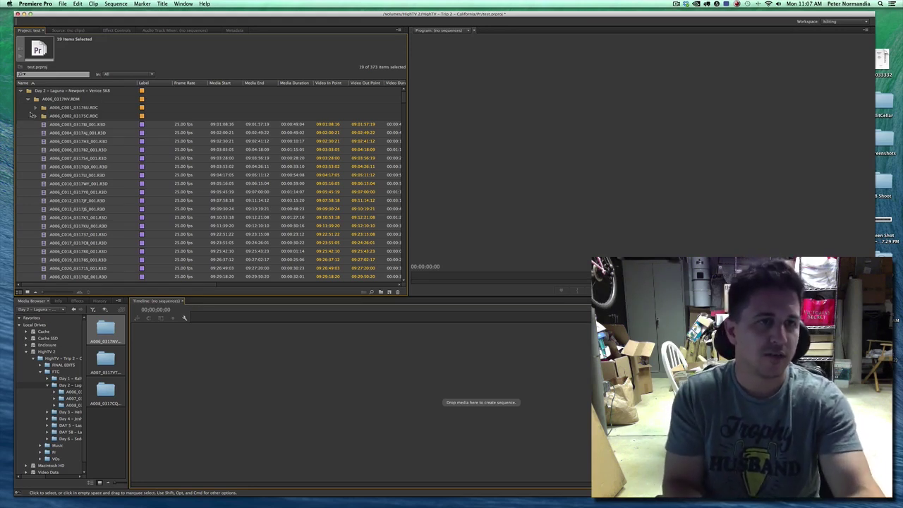
{"action": "left_click", "coordinate": [35, 116]}
{"action": "left_click", "coordinate": [35, 116]}
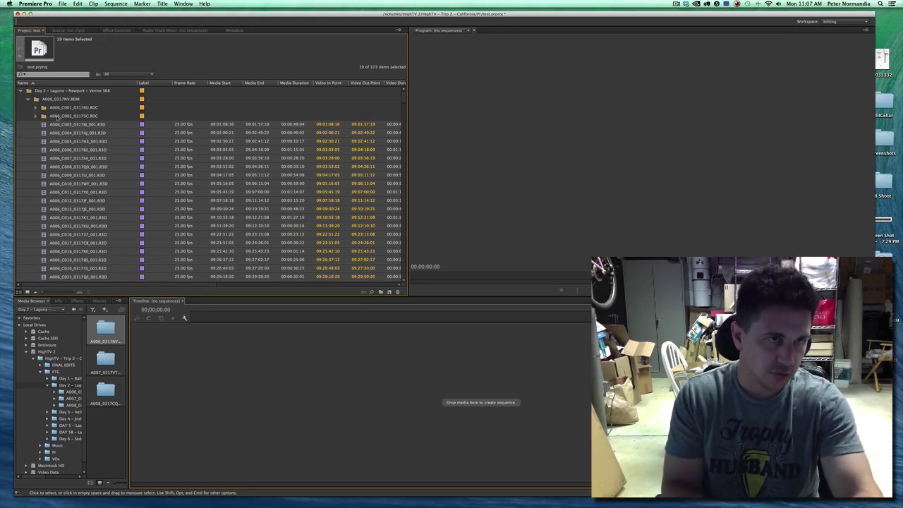
{"action": "left_click", "coordinate": [26, 92]}
{"action": "key", "text": "Delete"}
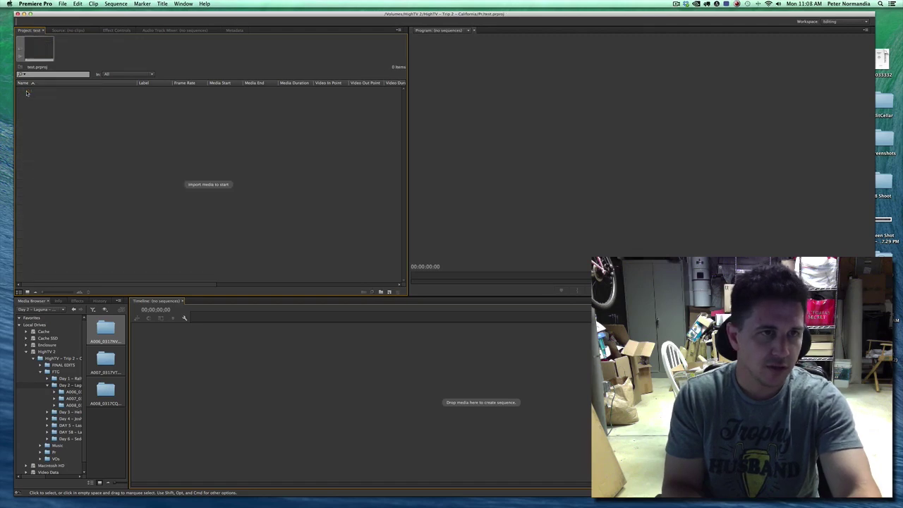
- Drag the A006_0317NV.RDM folder from Finder onto Premiere's Project panel
{"action": "mouse_move", "coordinate": [96, 494]}
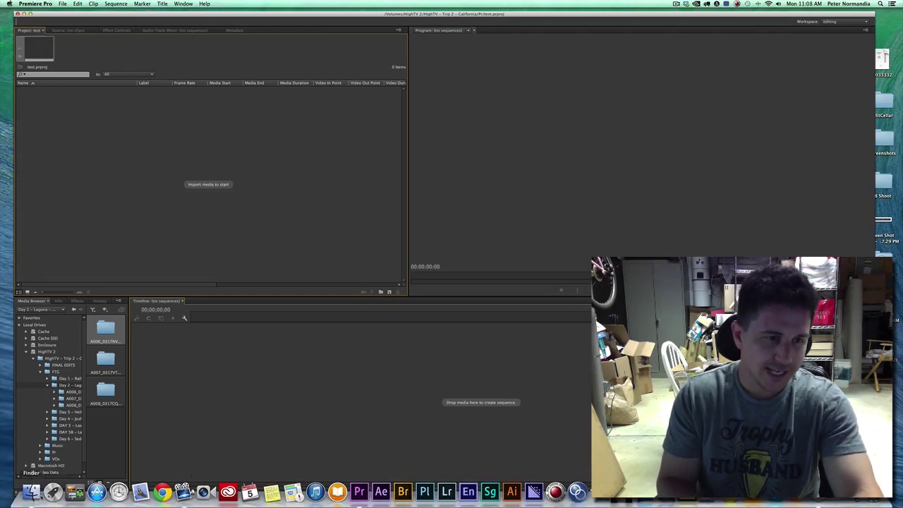
{"action": "left_click", "coordinate": [31, 492]}
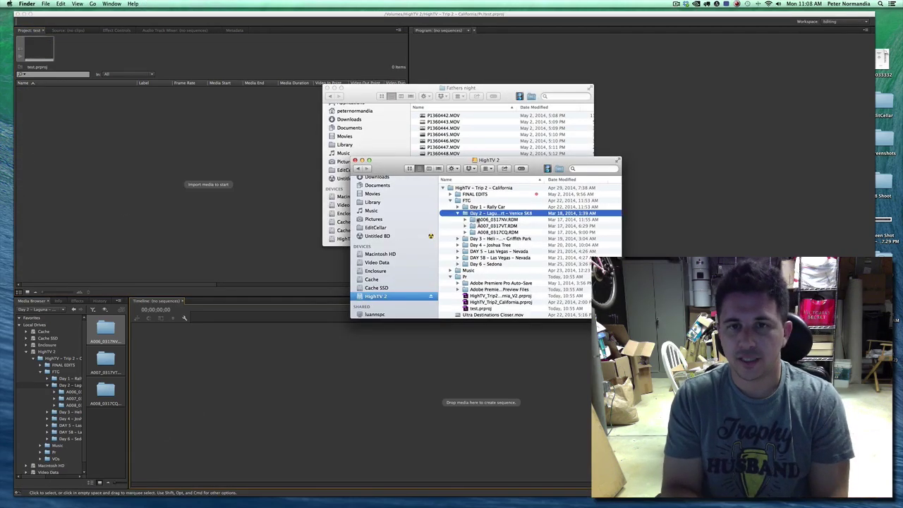
{"action": "left_click", "coordinate": [474, 220]}
{"action": "left_click_drag", "start_coordinate": [473, 221], "coordinate": [185, 164]}
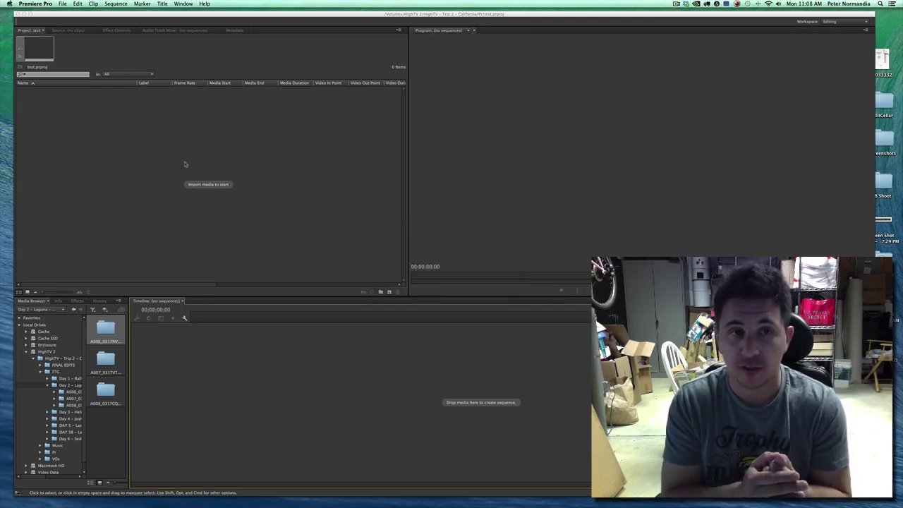
- Delete the A006_0317NV.RDM bin and all its clips from the project
{"action": "left_click", "coordinate": [21, 91]}
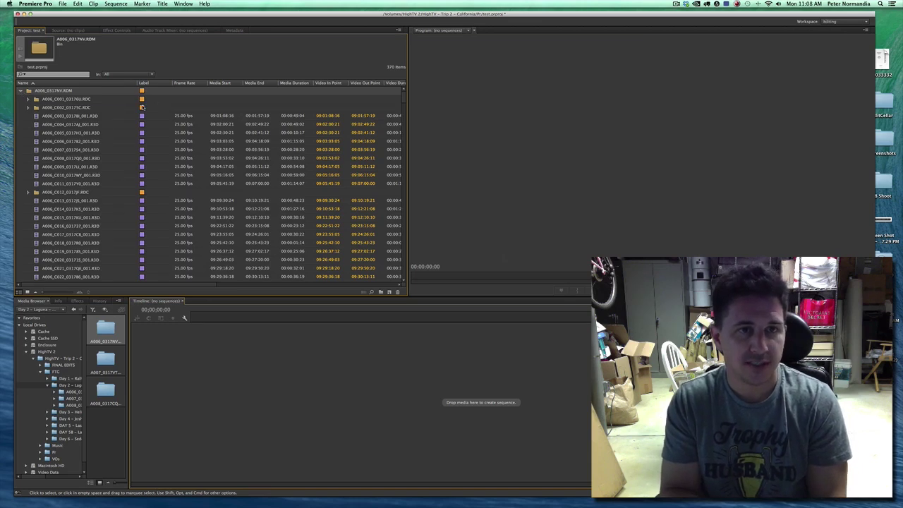
{"action": "scroll", "coordinate": [144, 107], "scroll_direction": "down", "scroll_amount": 1}
{"action": "left_click", "coordinate": [27, 100]}
{"action": "left_click", "coordinate": [27, 100]}
{"action": "scroll", "coordinate": [28, 98], "scroll_direction": "up", "scroll_amount": 1}
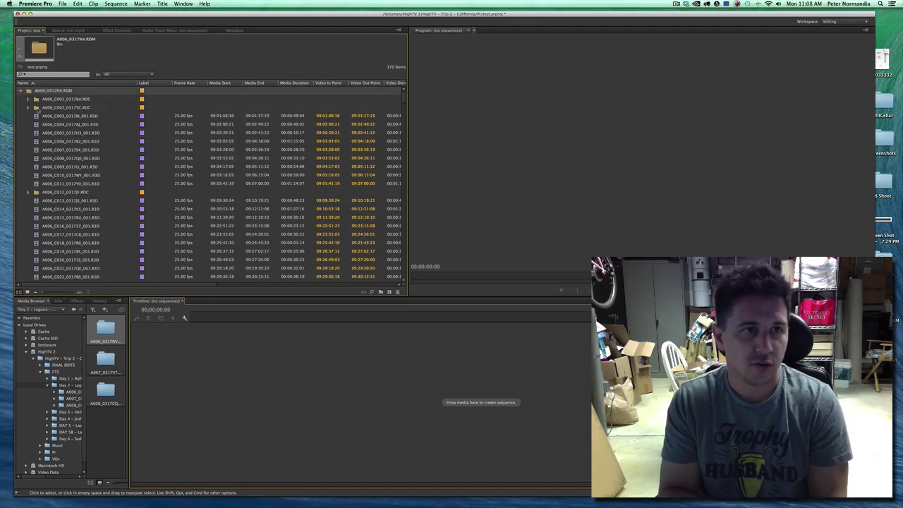
{"action": "left_click", "coordinate": [36, 91]}
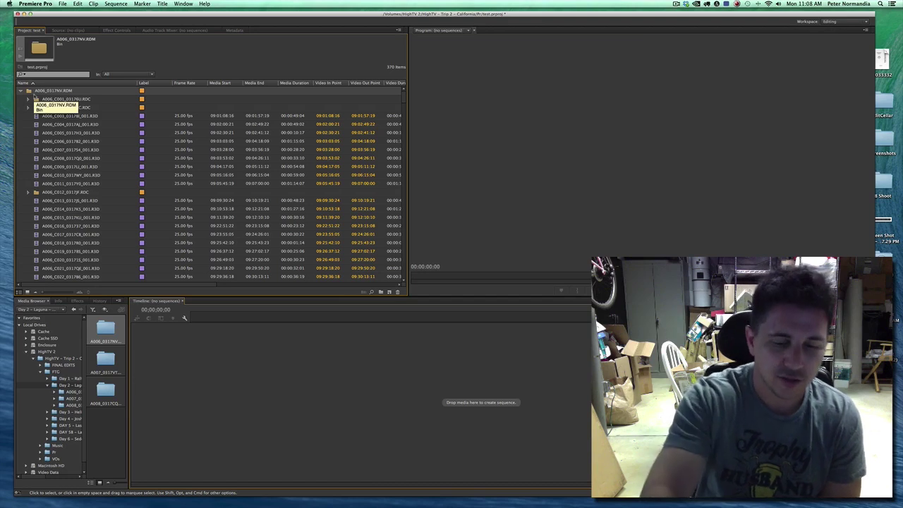
{"action": "key", "text": "Delete"}
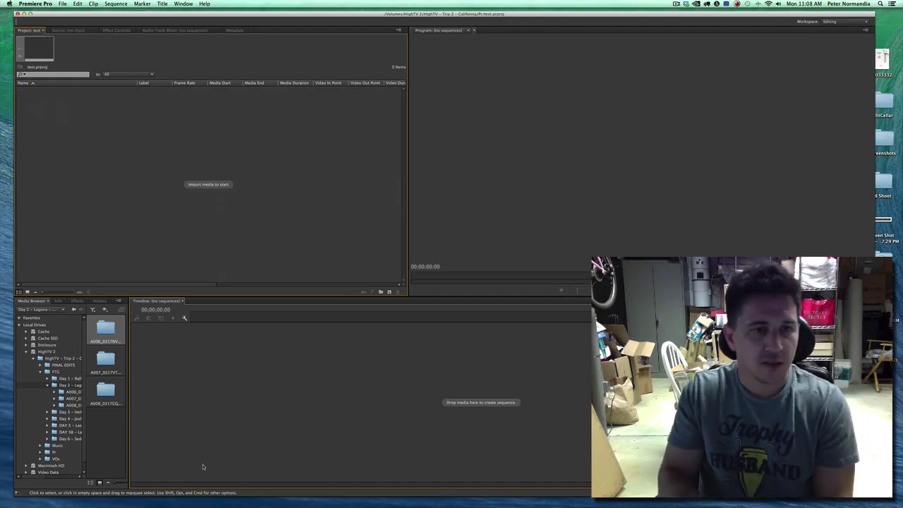
- Widen the Media Browser and navigate HighTV 2 > FTG > Day 2 to the A006 card folder
{"action": "left_click", "coordinate": [60, 358]}
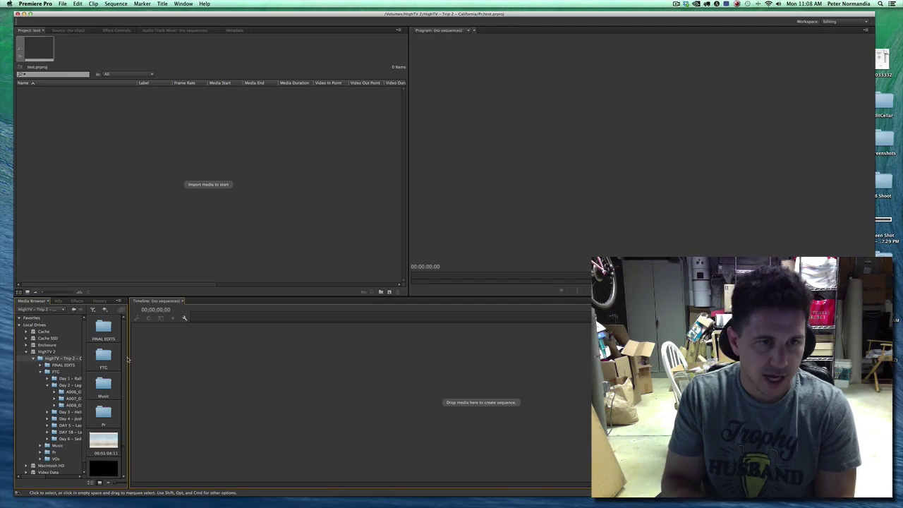
{"action": "left_click_drag", "start_coordinate": [129, 362], "coordinate": [141, 366]}
{"action": "left_click", "coordinate": [183, 3]}
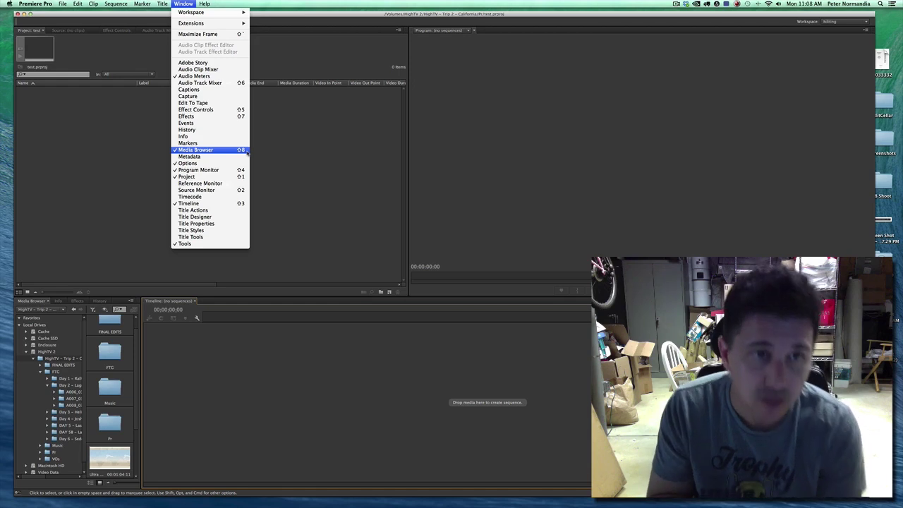
{"action": "left_click", "coordinate": [302, 159]}
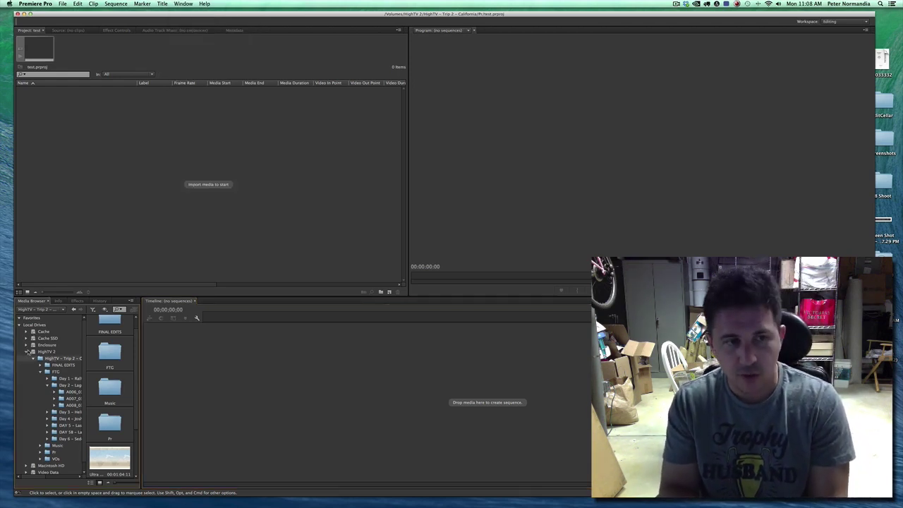
{"action": "left_click", "coordinate": [26, 352]}
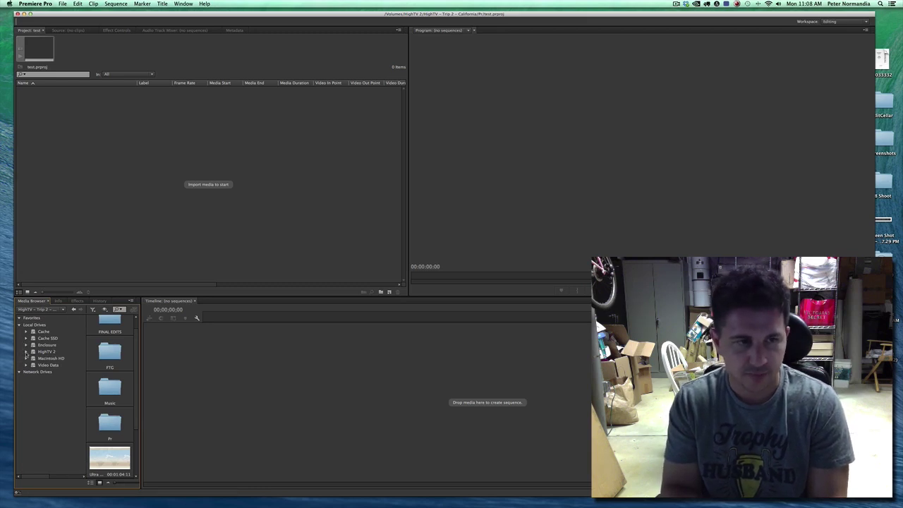
{"action": "left_click", "coordinate": [26, 351]}
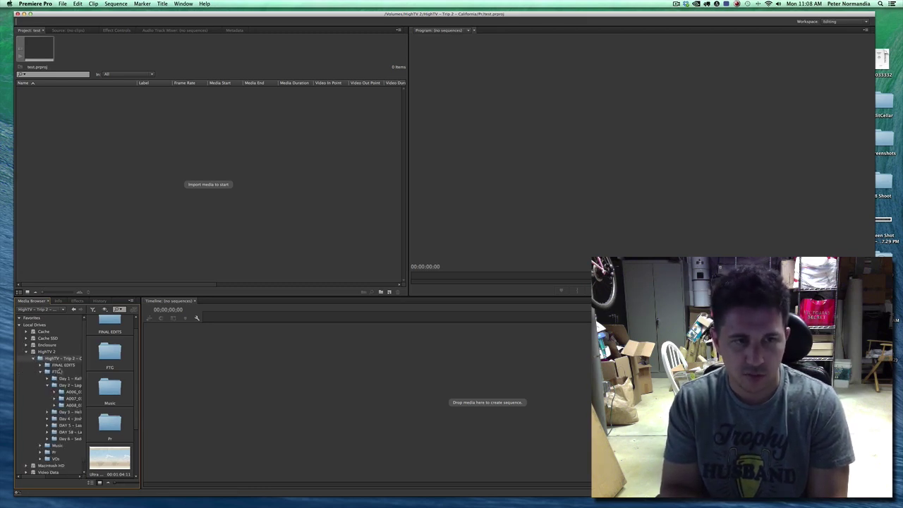
{"action": "left_click", "coordinate": [53, 373]}
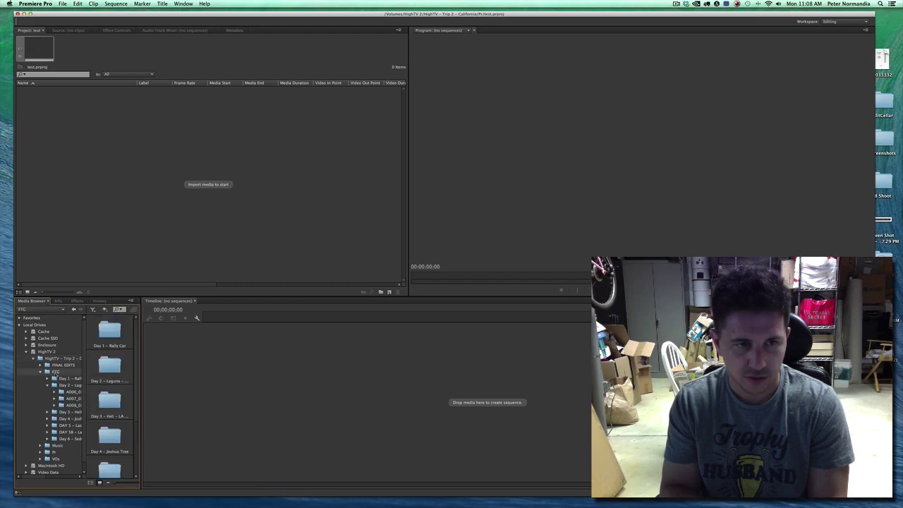
{"action": "left_click", "coordinate": [67, 386]}
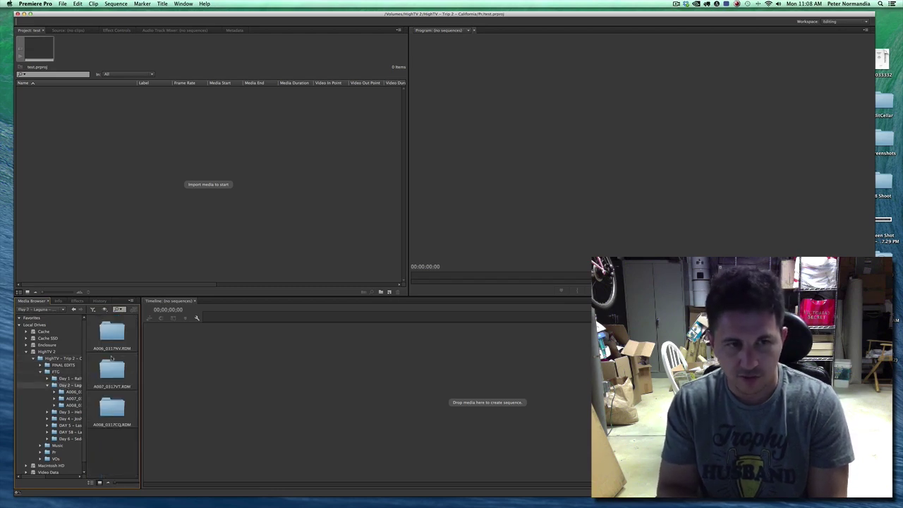
{"action": "left_click", "coordinate": [111, 334]}
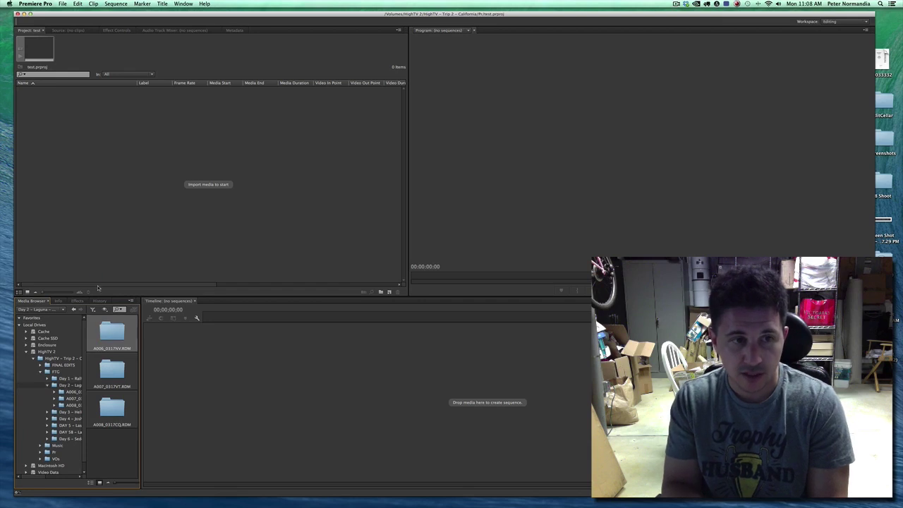
{"action": "left_click_drag", "start_coordinate": [84, 178], "coordinate": [85, 180]}
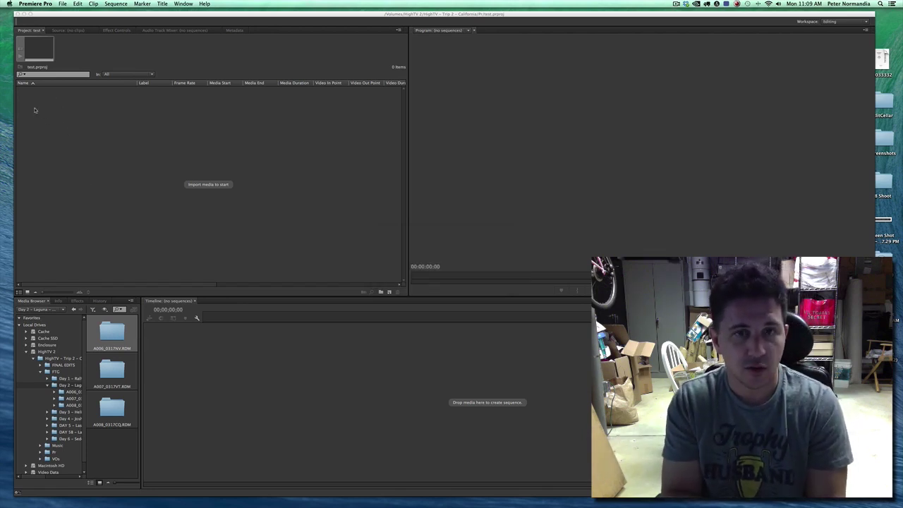
{"action": "left_click", "coordinate": [20, 91]}
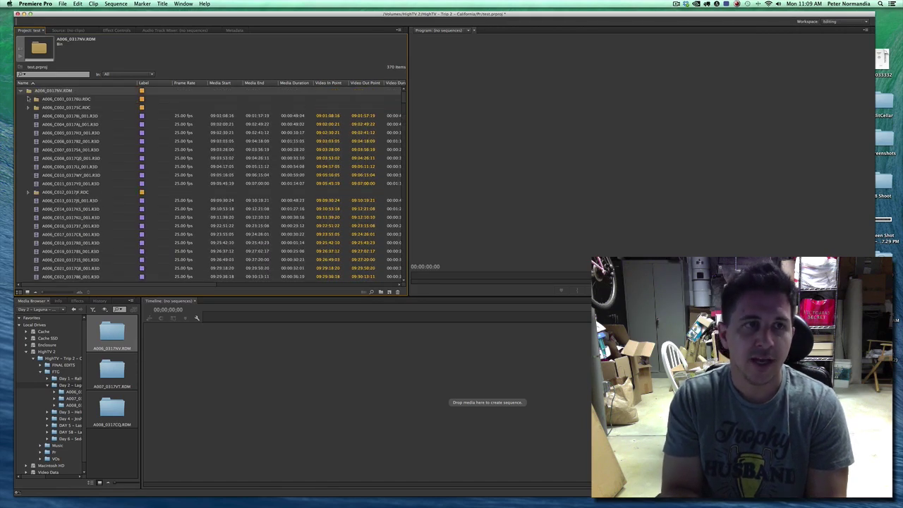
{"action": "left_click", "coordinate": [22, 91]}
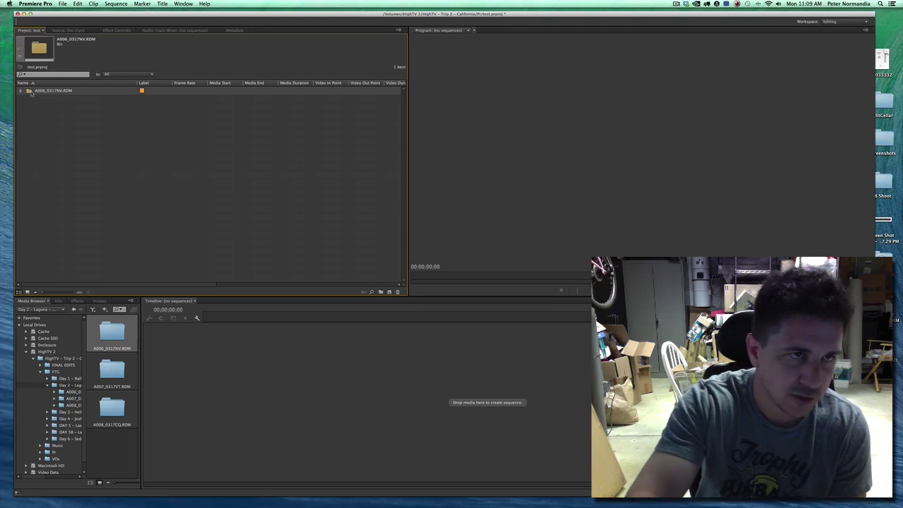
{"action": "key", "text": "Delete"}
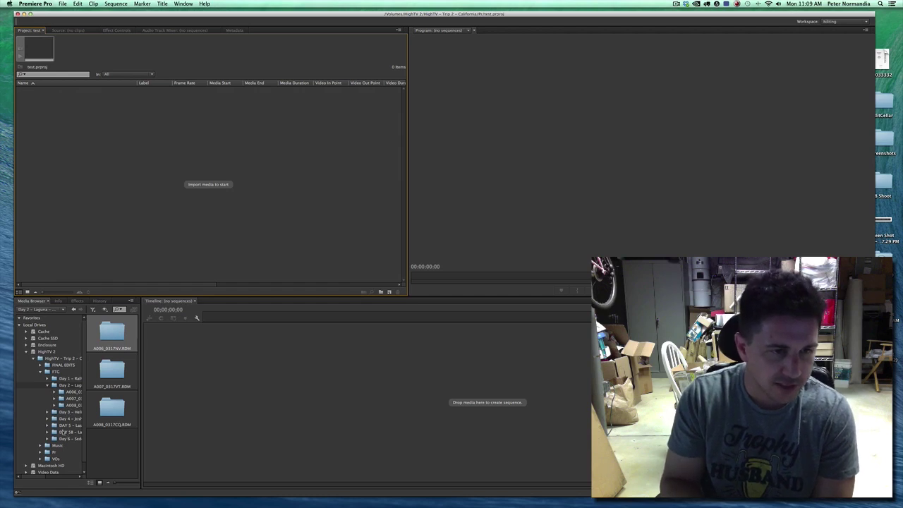
- Import the A016_0320SF.RDM card from DAY 5 – Las Vegas, review its clips, then delete the bin
{"action": "left_click", "coordinate": [58, 426]}
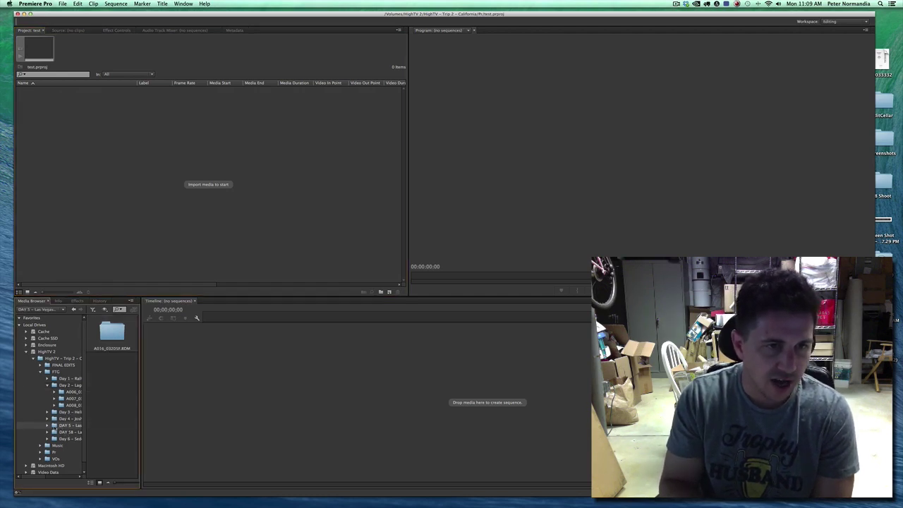
{"action": "left_click_drag", "start_coordinate": [106, 339], "coordinate": [82, 143]}
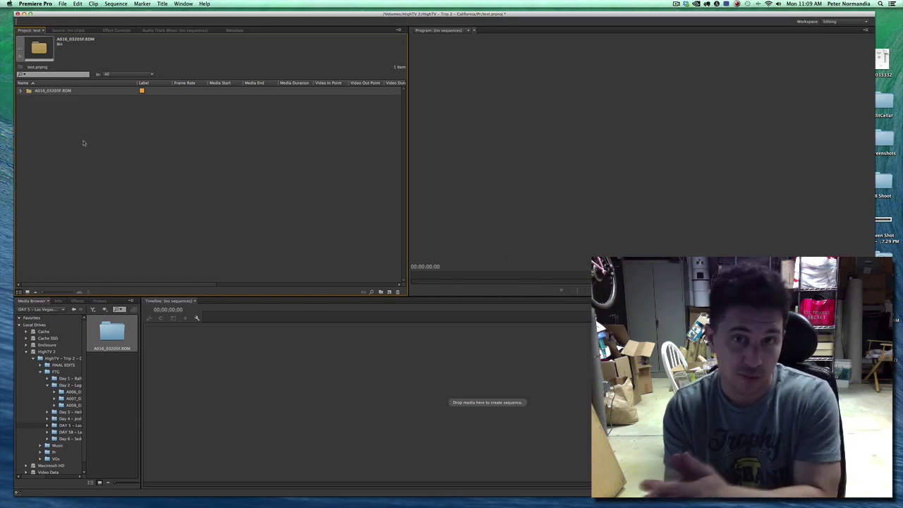
{"action": "left_click", "coordinate": [20, 92]}
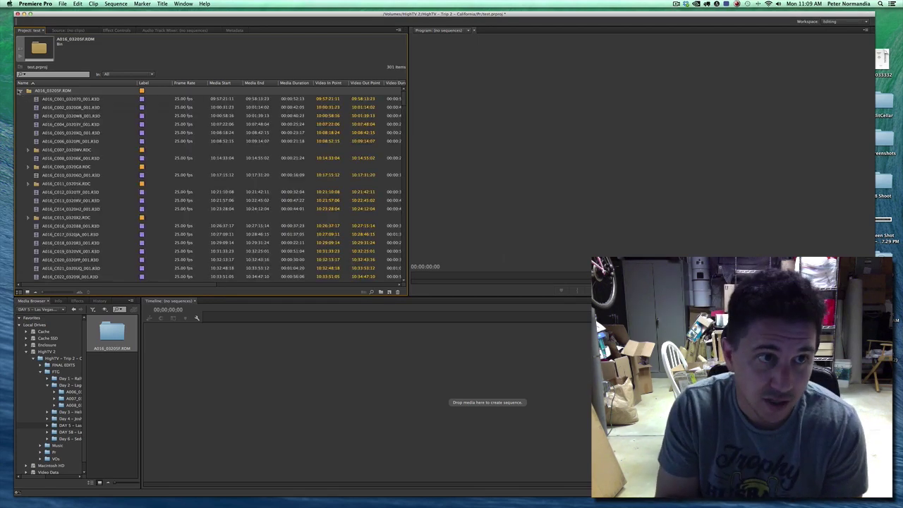
{"action": "scroll", "coordinate": [79, 137], "scroll_direction": "down", "scroll_amount": 15}
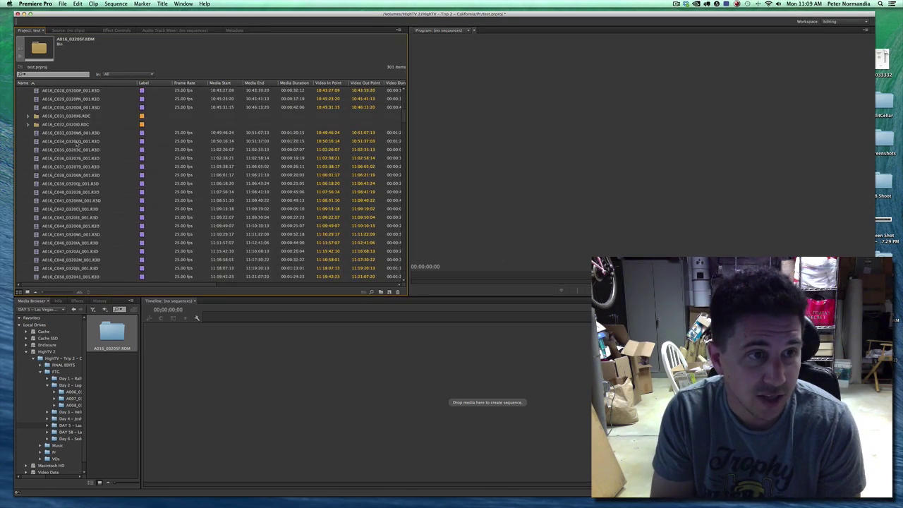
{"action": "scroll", "coordinate": [76, 144], "scroll_direction": "down", "scroll_amount": 20}
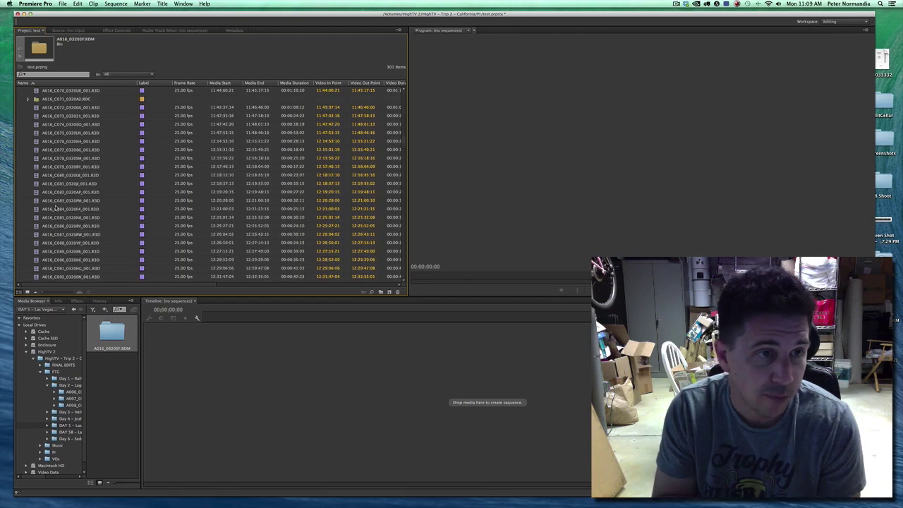
{"action": "scroll", "coordinate": [55, 209], "scroll_direction": "up", "scroll_amount": 20}
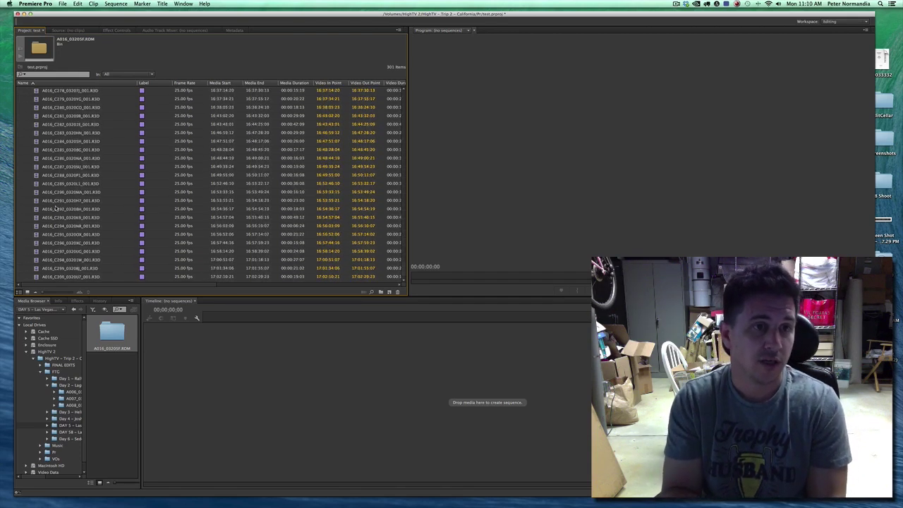
{"action": "scroll", "coordinate": [55, 209], "scroll_direction": "up", "scroll_amount": 1}
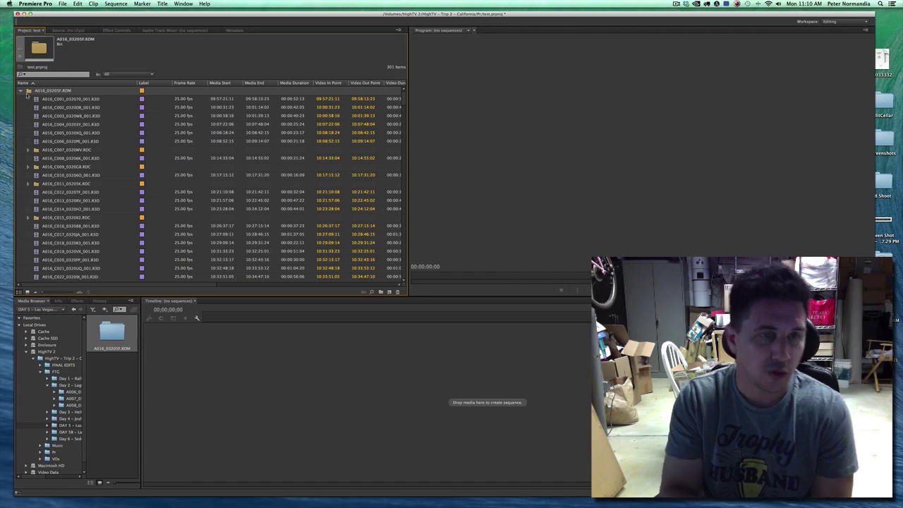
{"action": "key", "text": "Delete"}
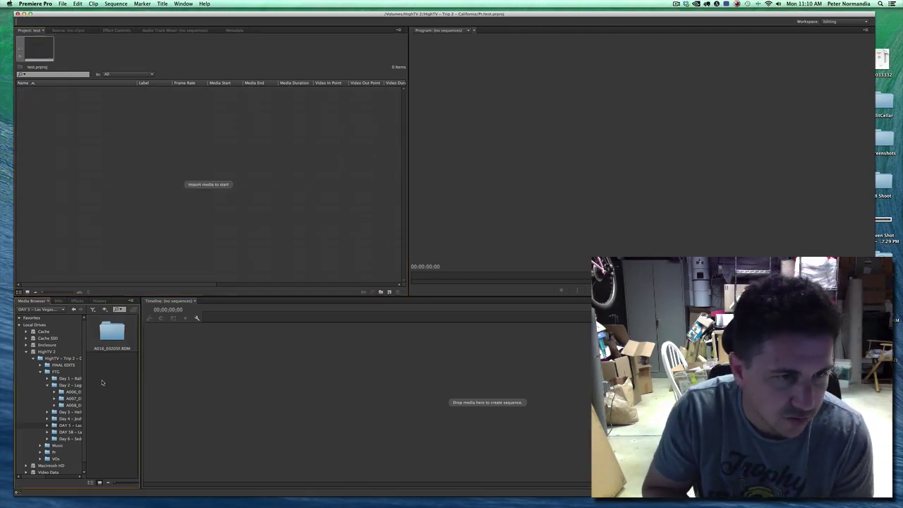
{"action": "left_click", "coordinate": [69, 426]}
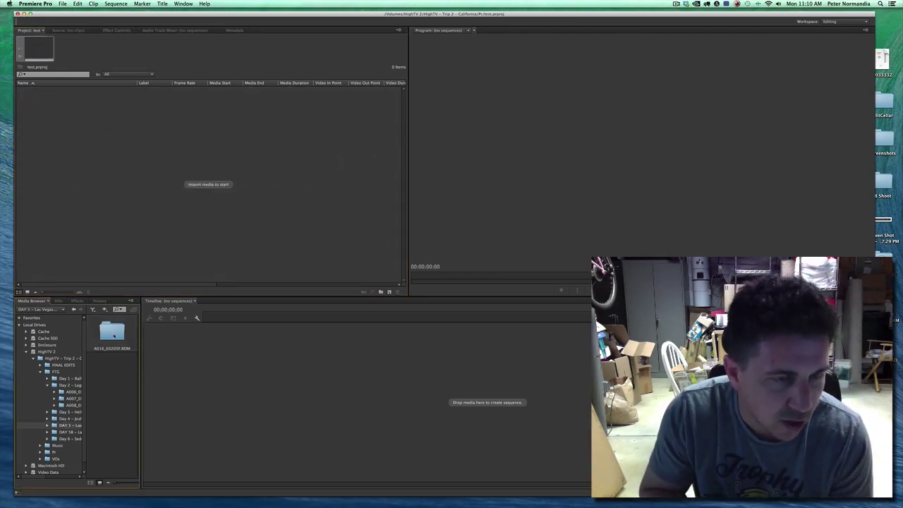
- Import the A016_0320SF.RDM folder's R3D clips from Day 5 into a new 301-item bin
{"action": "left_click", "coordinate": [48, 426]}
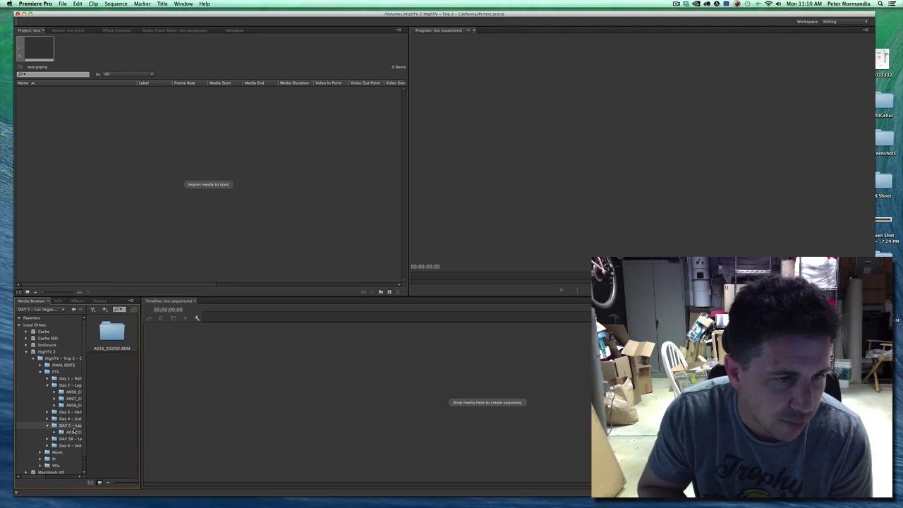
{"action": "left_click", "coordinate": [73, 431]}
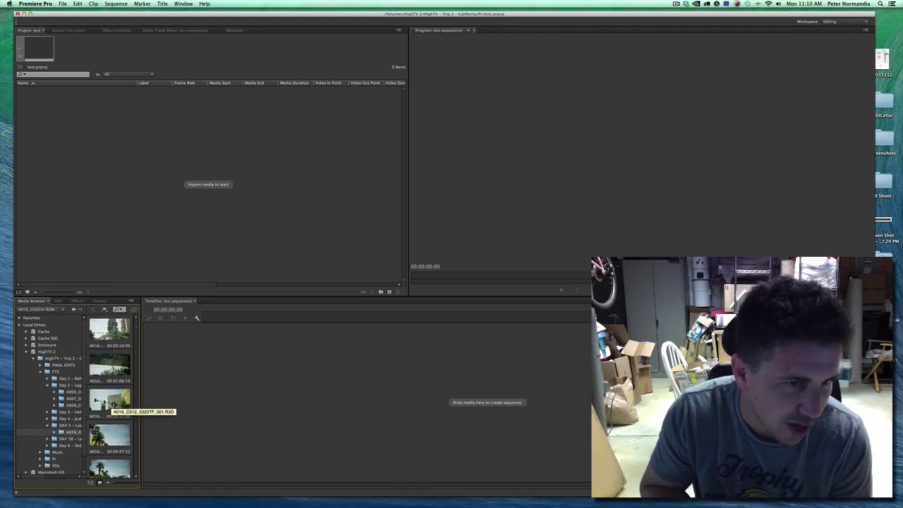
{"action": "scroll", "coordinate": [110, 407], "scroll_direction": "down", "scroll_amount": 4}
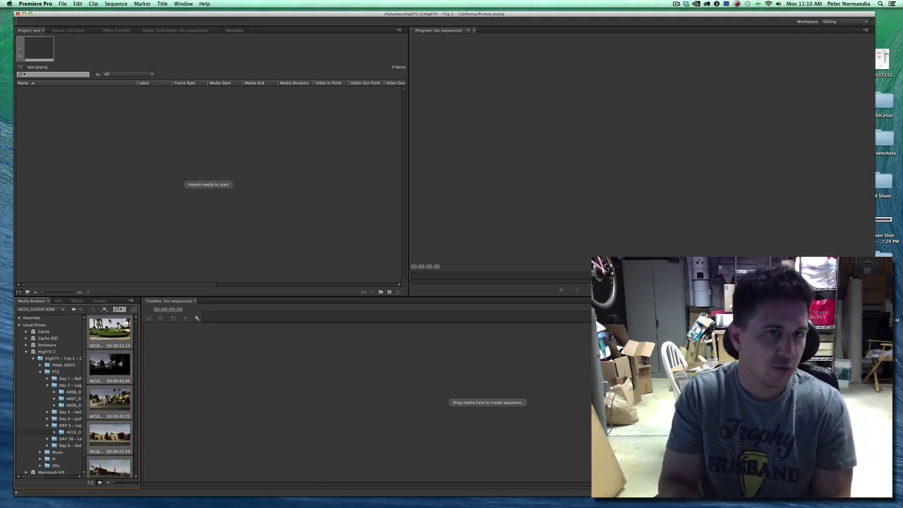
{"action": "left_click", "coordinate": [381, 292]}
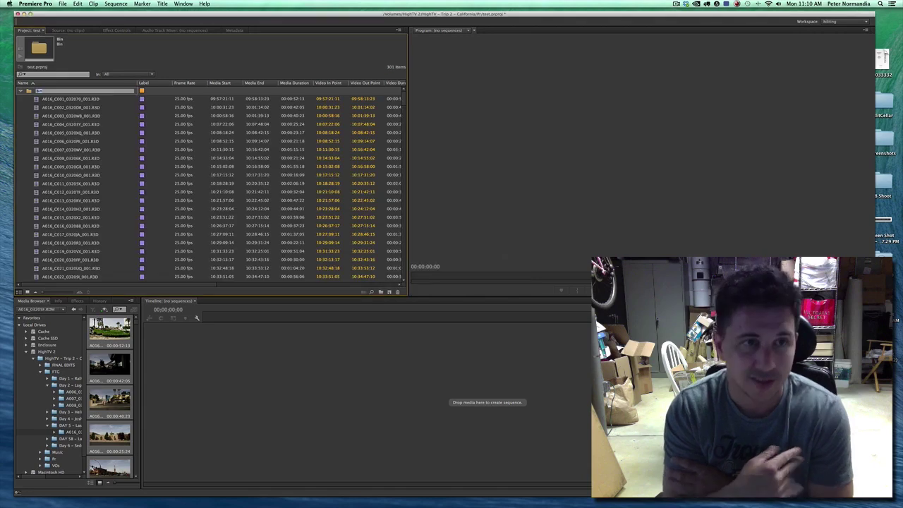
- Scroll through the Bin's clips, select all 301, then collapse the bin
{"action": "scroll", "coordinate": [63, 120], "scroll_direction": "down", "scroll_amount": 7}
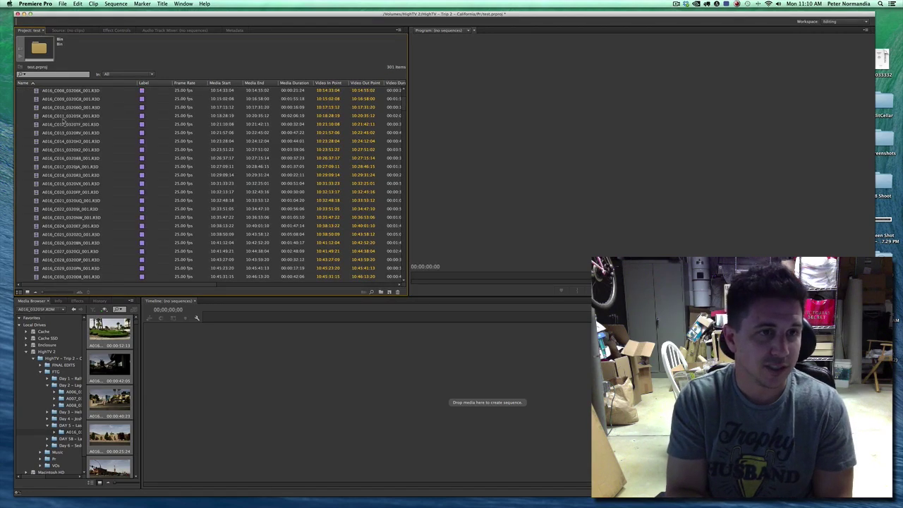
{"action": "scroll", "coordinate": [64, 121], "scroll_direction": "down", "scroll_amount": 20}
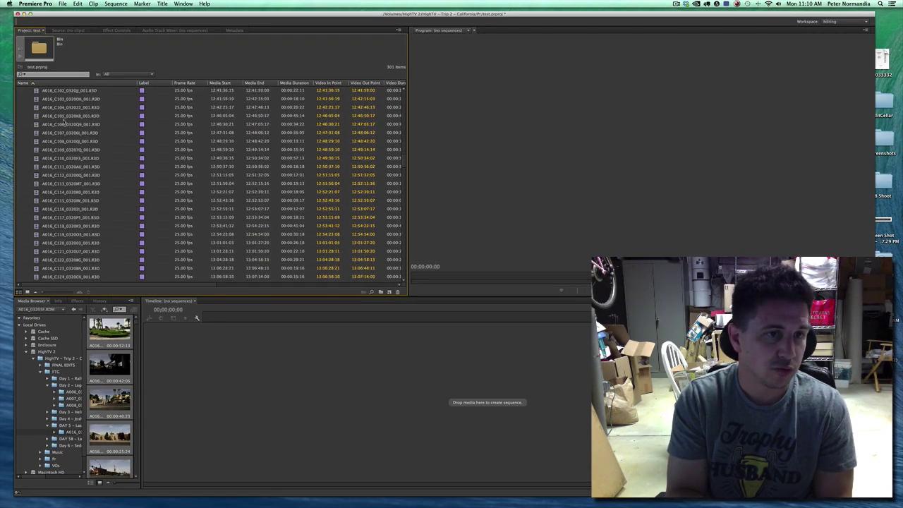
{"action": "scroll", "coordinate": [64, 121], "scroll_direction": "up", "scroll_amount": 20}
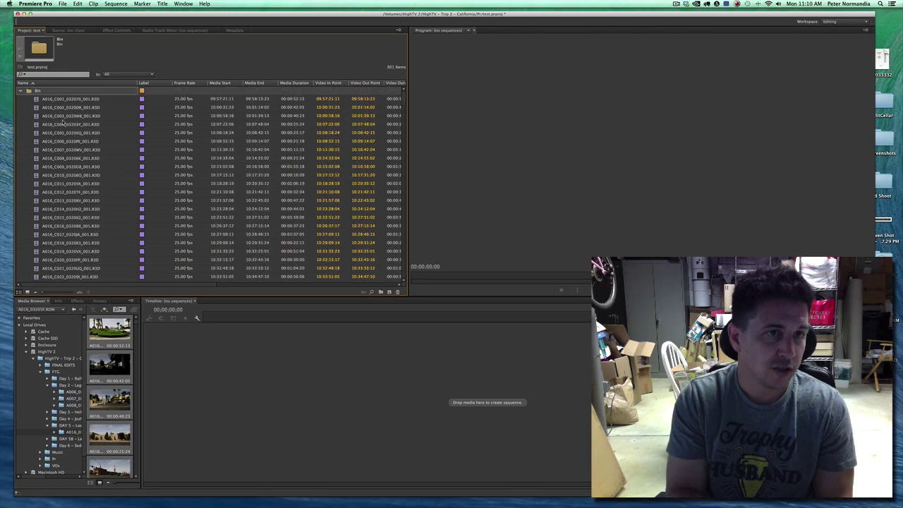
{"action": "left_click", "coordinate": [44, 99]}
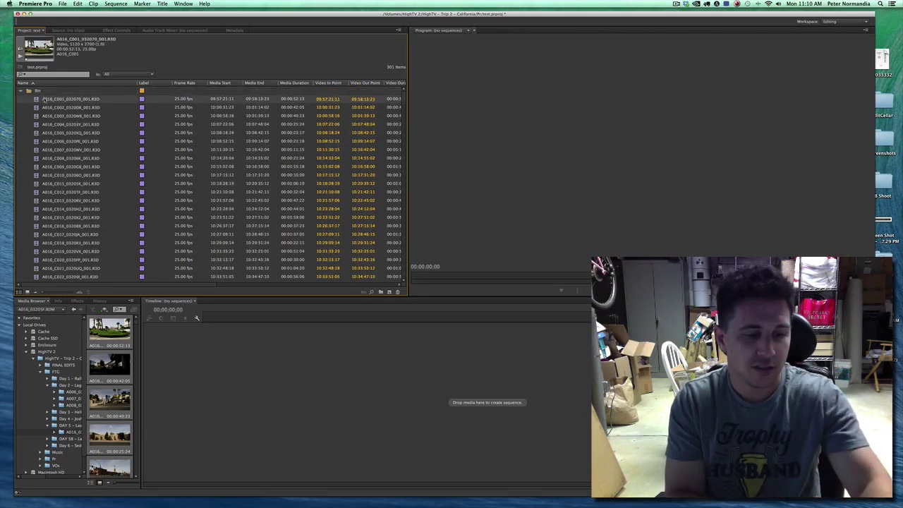
{"action": "key", "text": "super+a"}
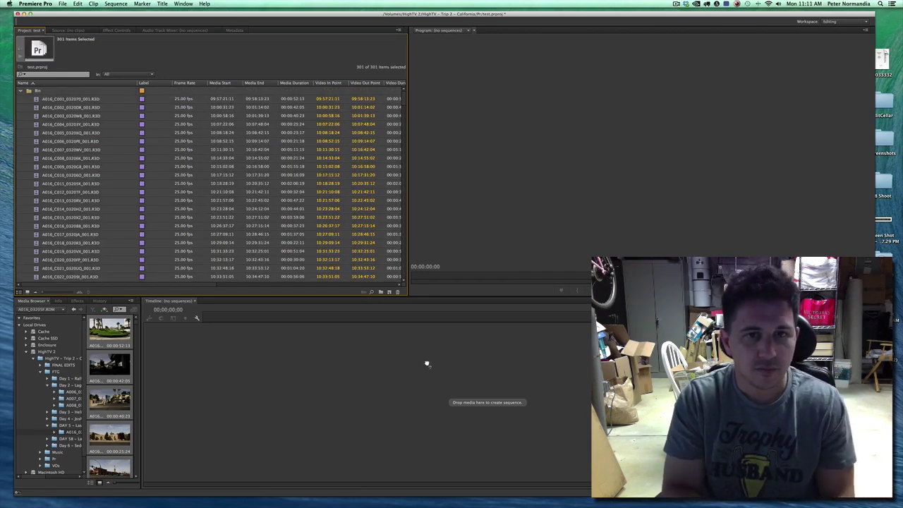
{"action": "left_click", "coordinate": [78, 150]}
{"action": "left_click", "coordinate": [21, 92]}
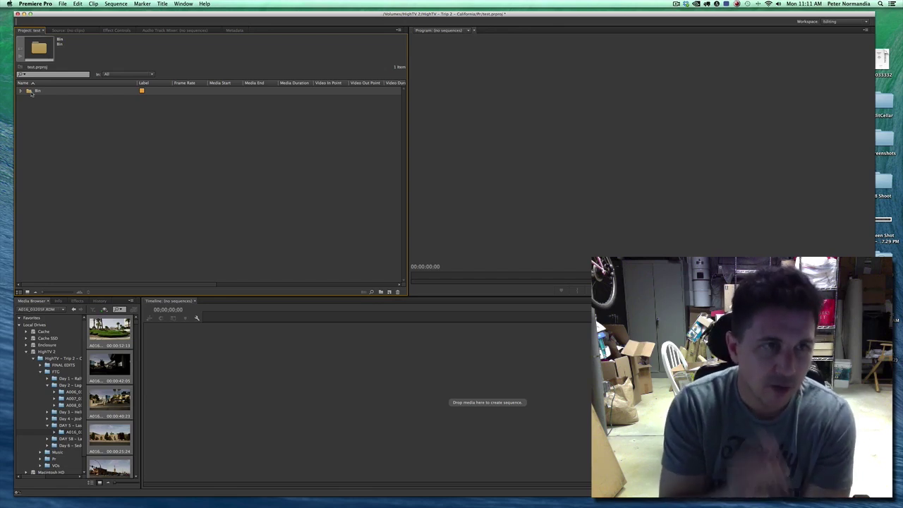
- Rename the bin to 'day 5 – las vegas' and check it holds the clips
{"action": "left_click", "coordinate": [32, 92]}
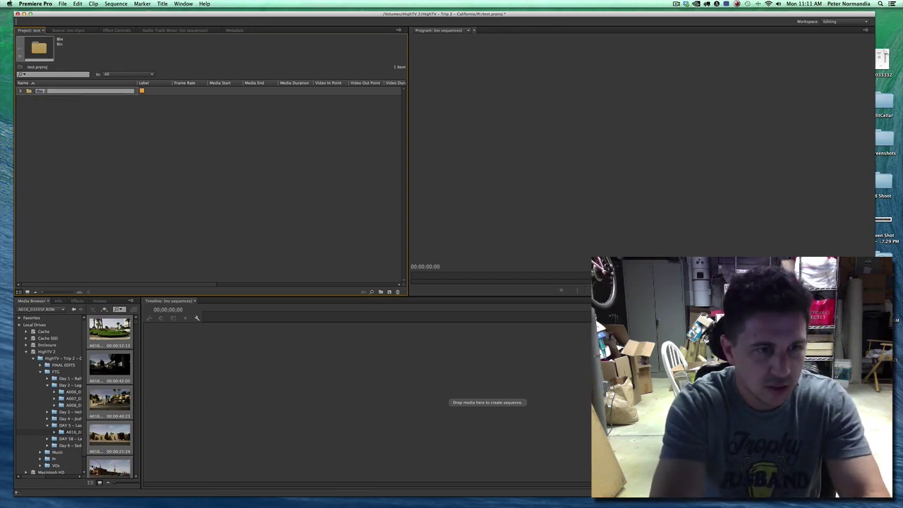
{"action": "type", "text": "Day 5 - las vegas"}
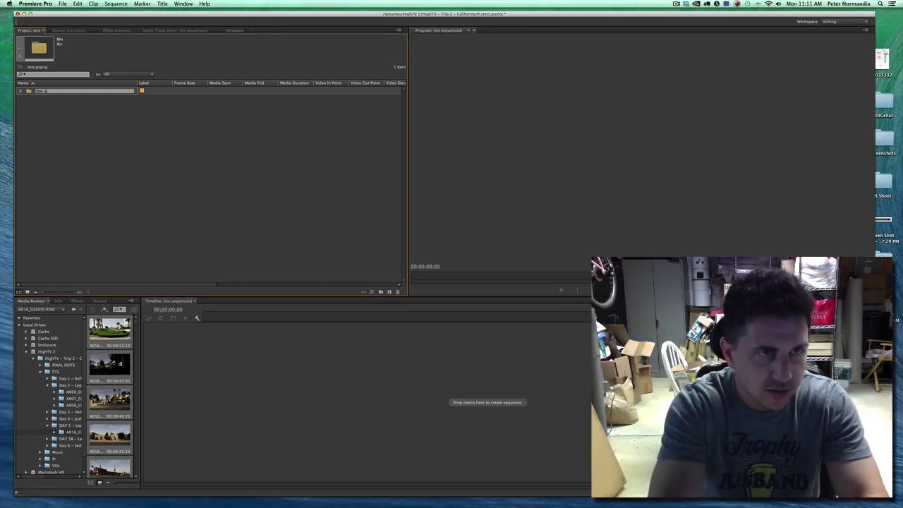
{"action": "left_click", "coordinate": [78, 106]}
{"action": "left_click", "coordinate": [54, 97]}
{"action": "left_click", "coordinate": [20, 92]}
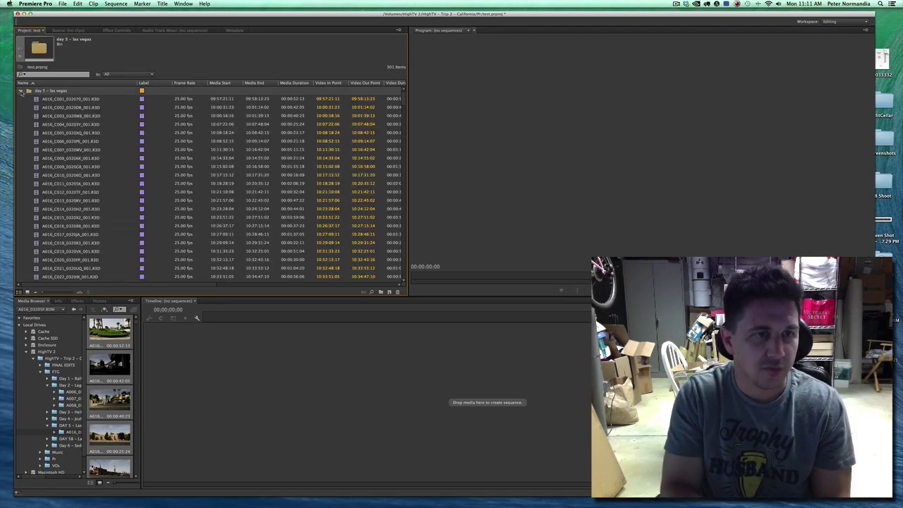
{"action": "left_click", "coordinate": [21, 92]}
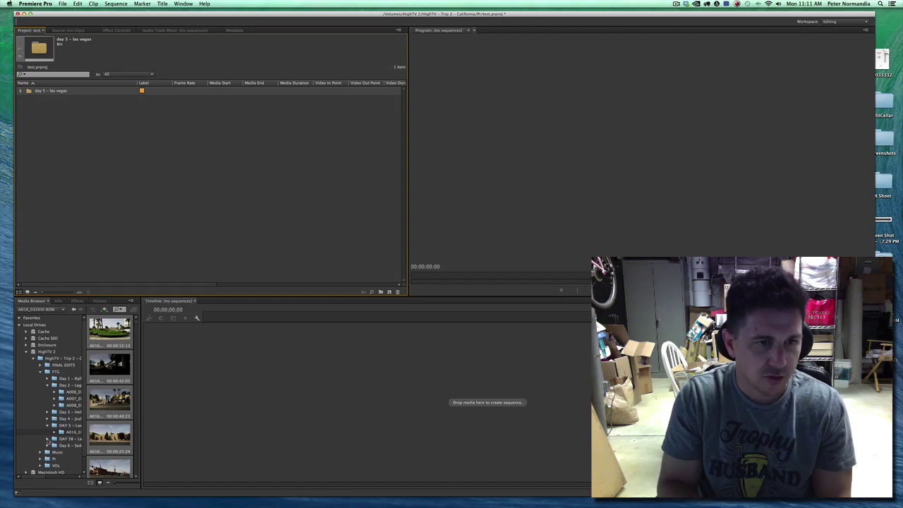
- Import the Day 5B subfolder's clips from the Media Browser into the day 5 – las vegas bin
{"action": "left_click", "coordinate": [47, 439]}
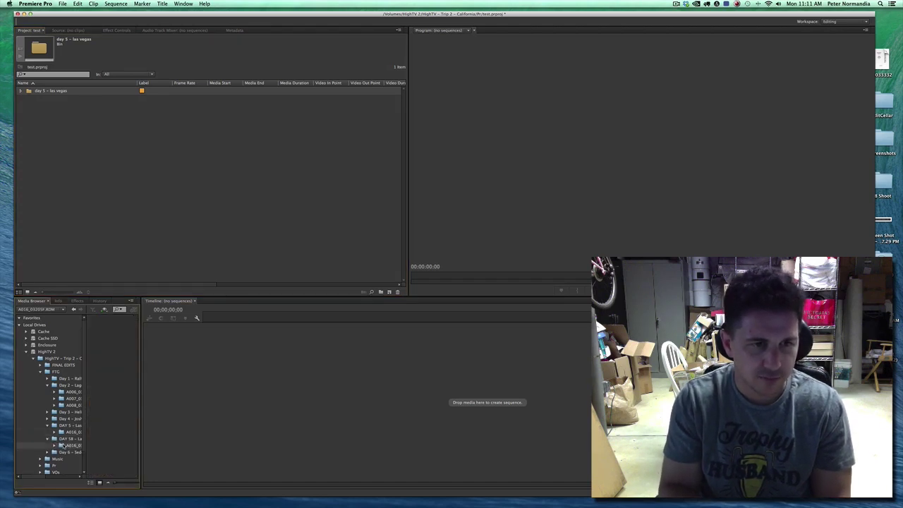
{"action": "left_click", "coordinate": [65, 445]}
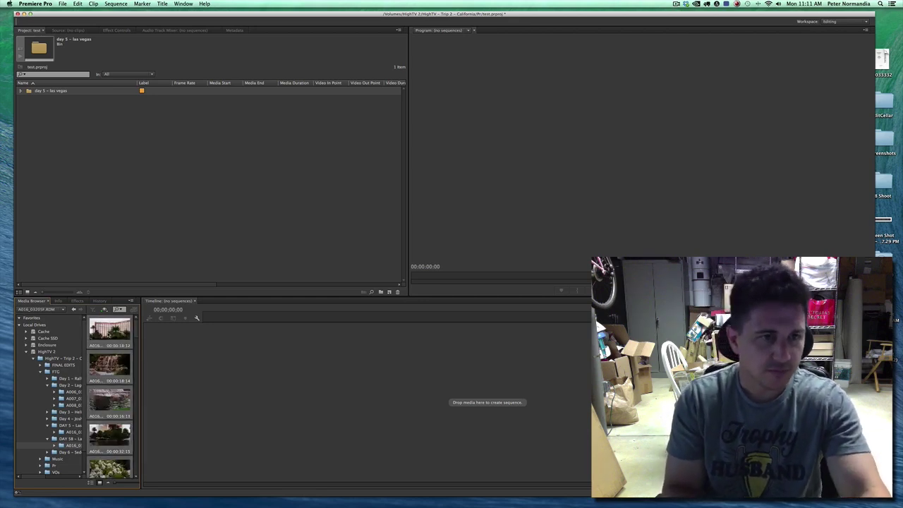
{"action": "left_click_drag", "start_coordinate": [40, 93], "coordinate": [41, 94]}
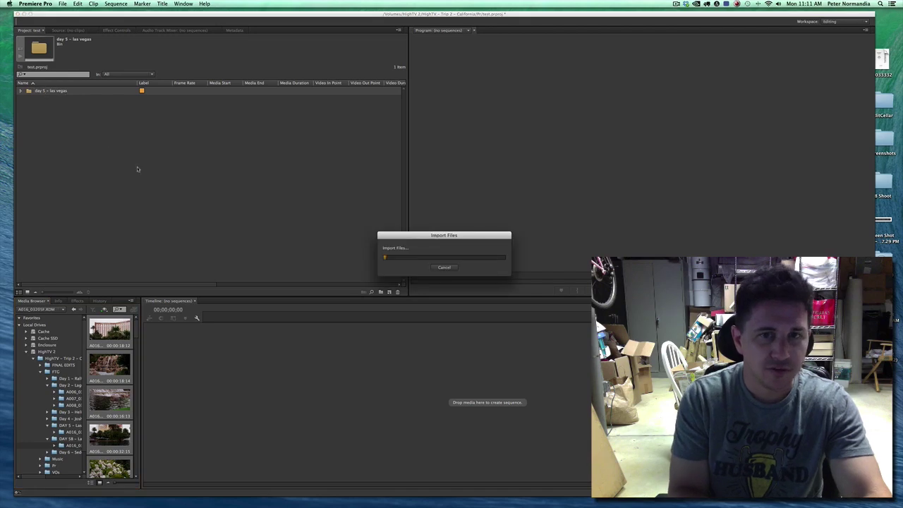
- Expand the day 5 – las vegas bin to review the imported clips, then collapse it
{"action": "left_click", "coordinate": [20, 91]}
{"action": "scroll", "coordinate": [78, 162], "scroll_direction": "down", "scroll_amount": 20}
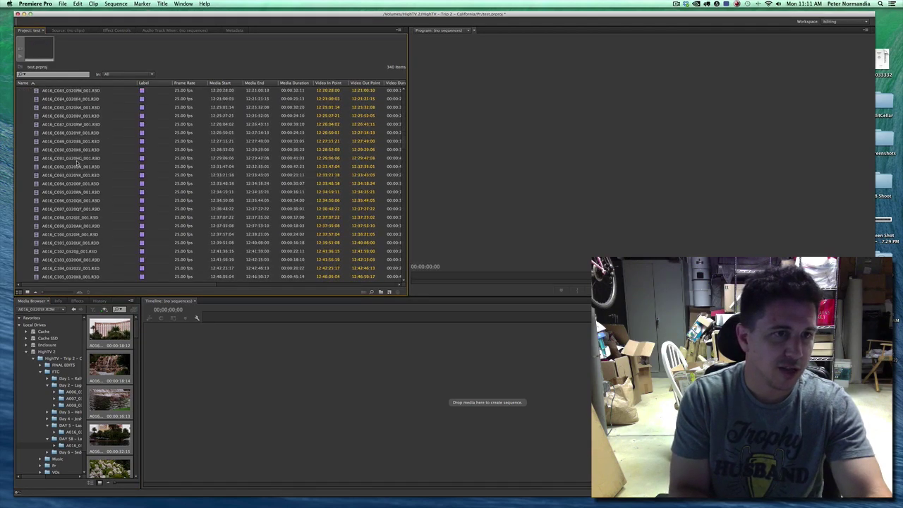
{"action": "scroll", "coordinate": [78, 163], "scroll_direction": "up", "scroll_amount": 20}
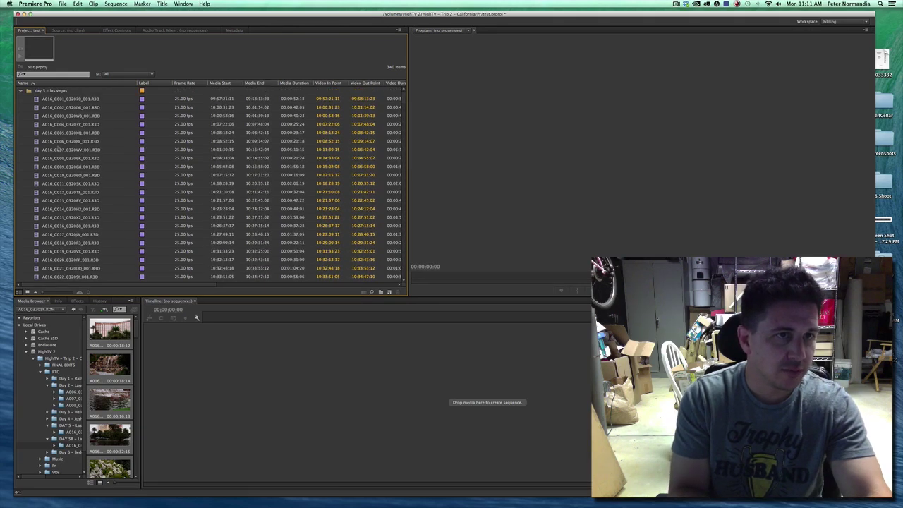
{"action": "scroll", "coordinate": [60, 148], "scroll_direction": "down", "scroll_amount": 20}
{"action": "scroll", "coordinate": [60, 150], "scroll_direction": "down", "scroll_amount": 20}
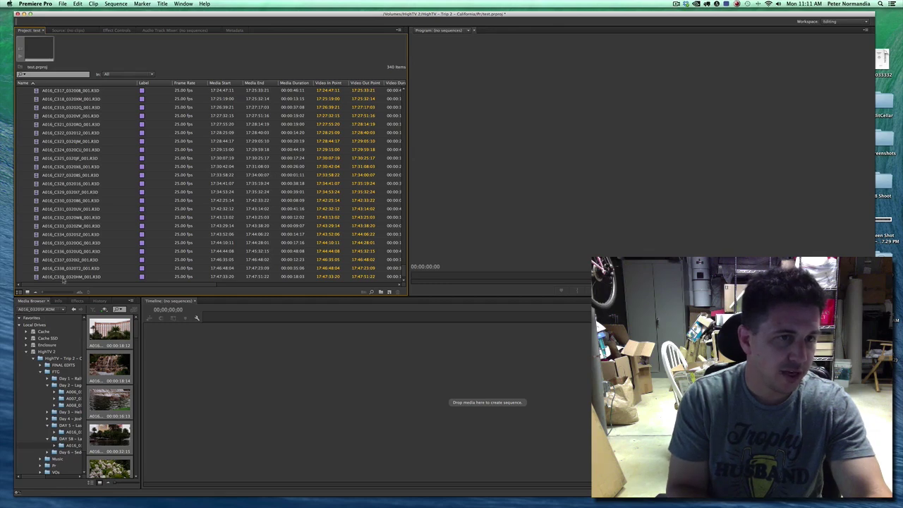
{"action": "scroll", "coordinate": [76, 201], "scroll_direction": "up", "scroll_amount": 20}
{"action": "left_click", "coordinate": [20, 74]}
{"action": "left_click", "coordinate": [32, 83]}
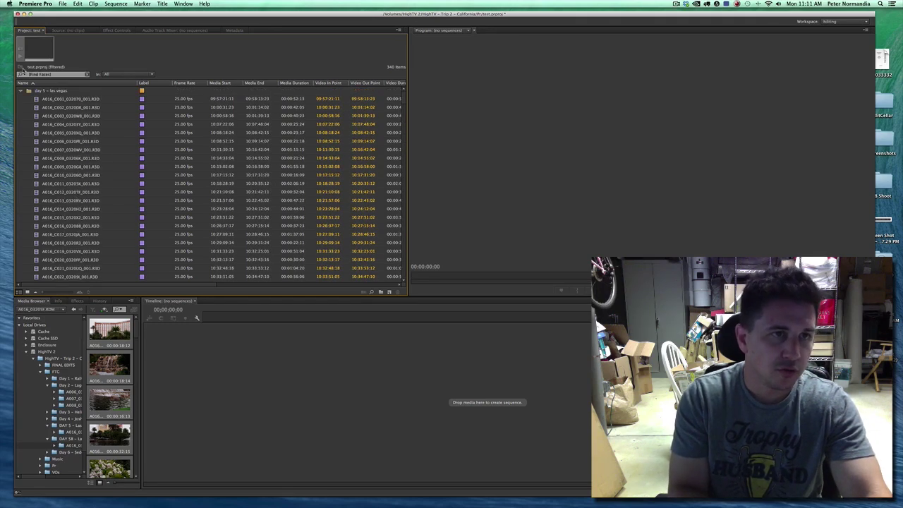
{"action": "left_click", "coordinate": [20, 91]}
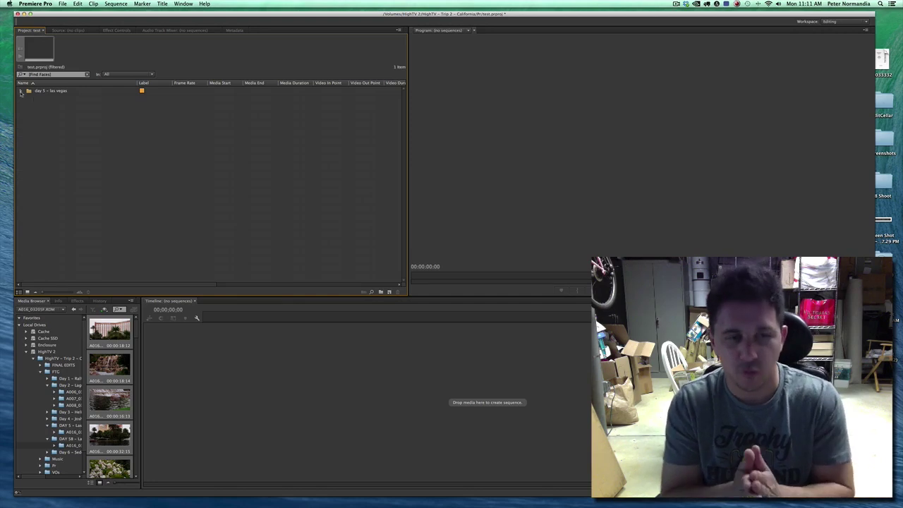